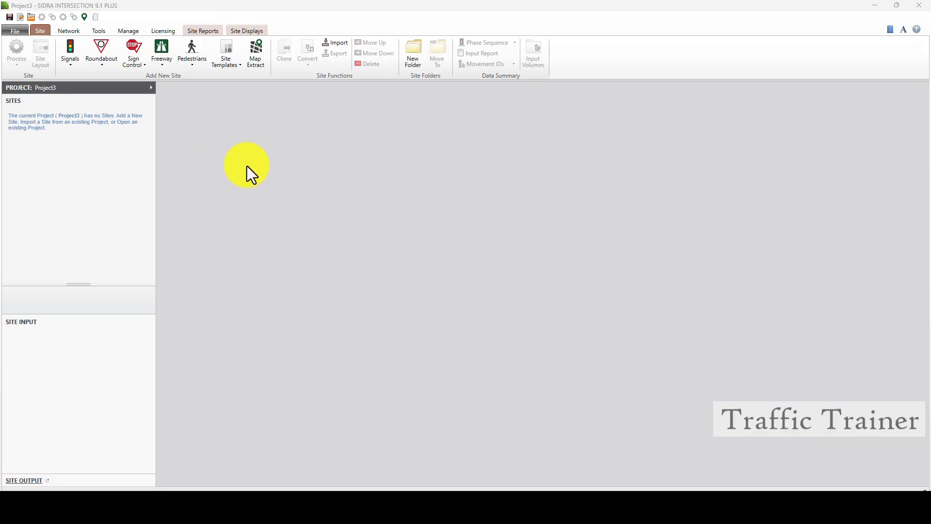
# Step: Add a new unsignalised 2-lane roundabout site to the project and display its site layout
pyautogui.click(101, 53)
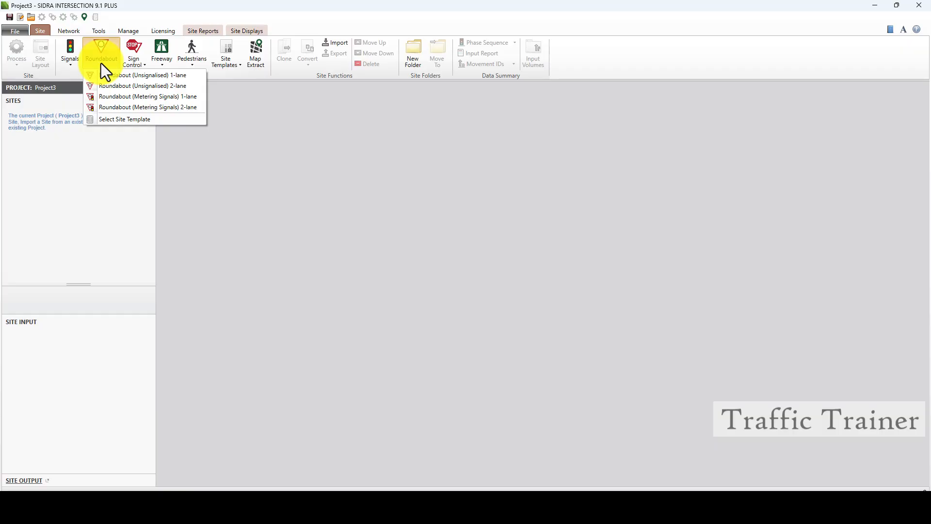
pyautogui.click(139, 86)
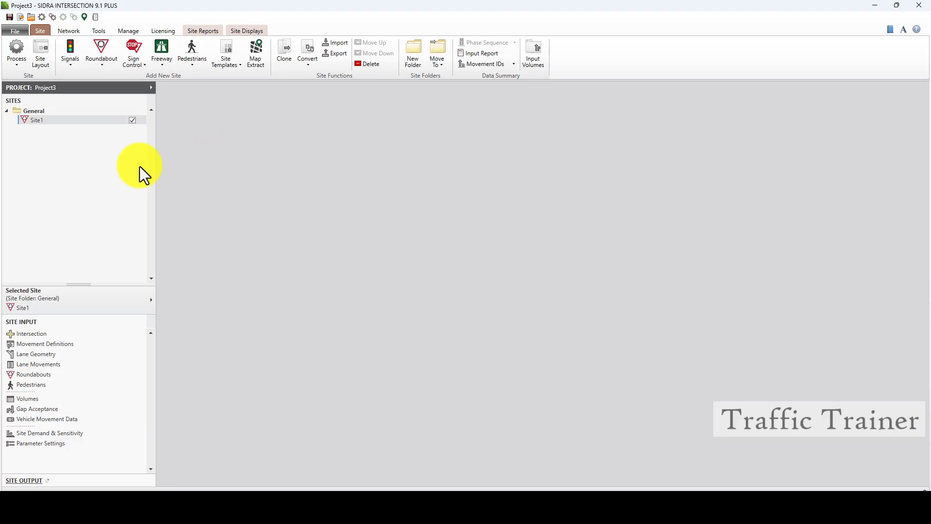
pyautogui.rightClick(46, 121)
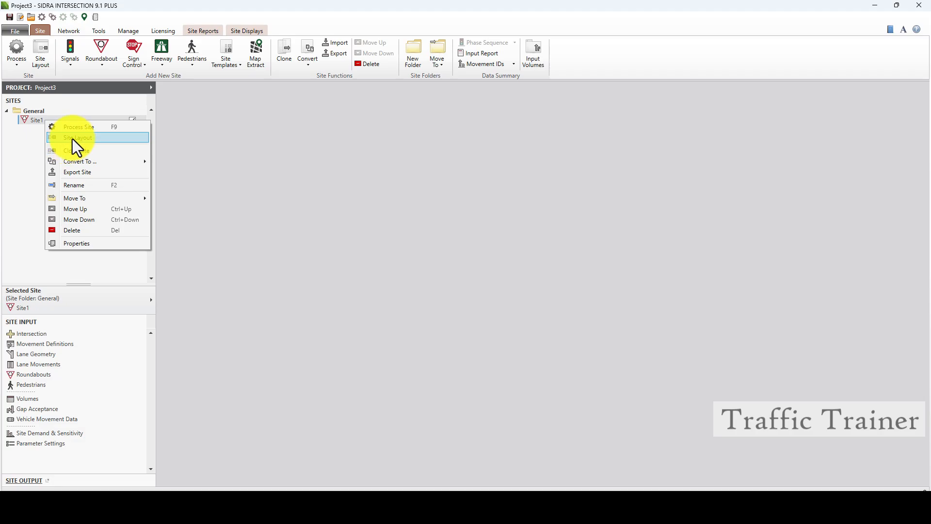
pyautogui.click(72, 139)
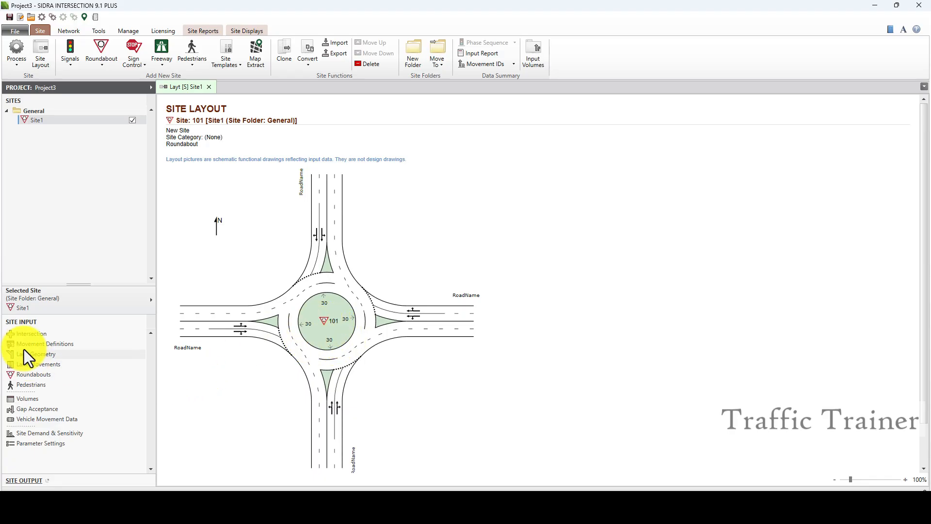
# Step: Open the site's intersection input and inspect the road data of the north, east and west legs
pyautogui.click(37, 334)
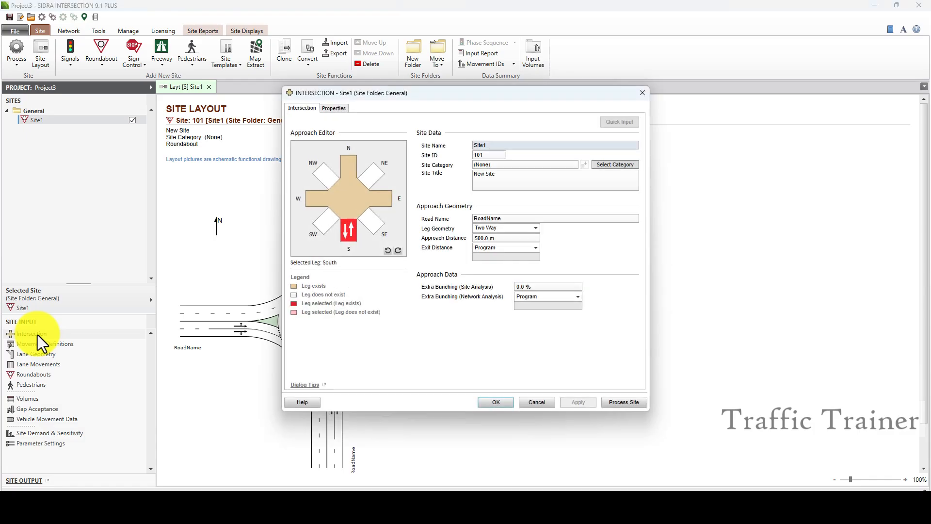
pyautogui.doubleClick(506, 219)
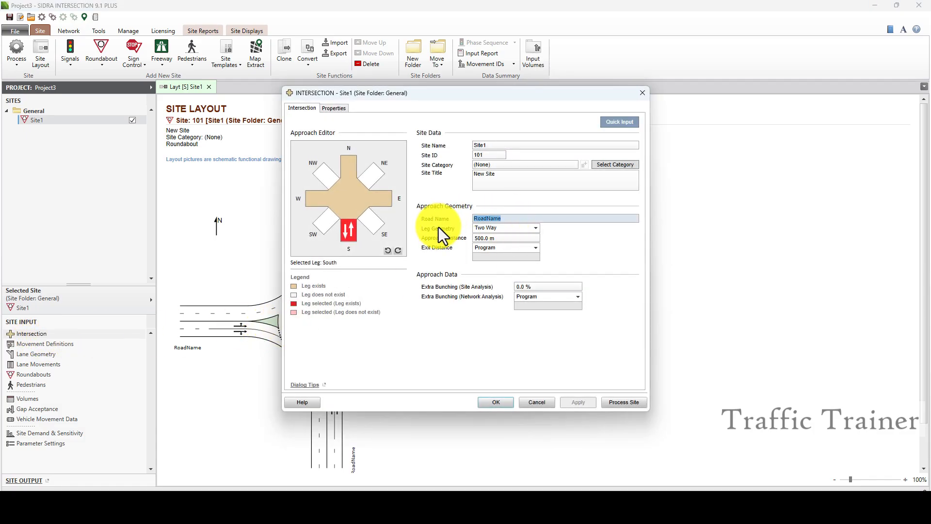
pyautogui.doubleClick(353, 163)
pyautogui.click(381, 200)
pyautogui.doubleClick(313, 197)
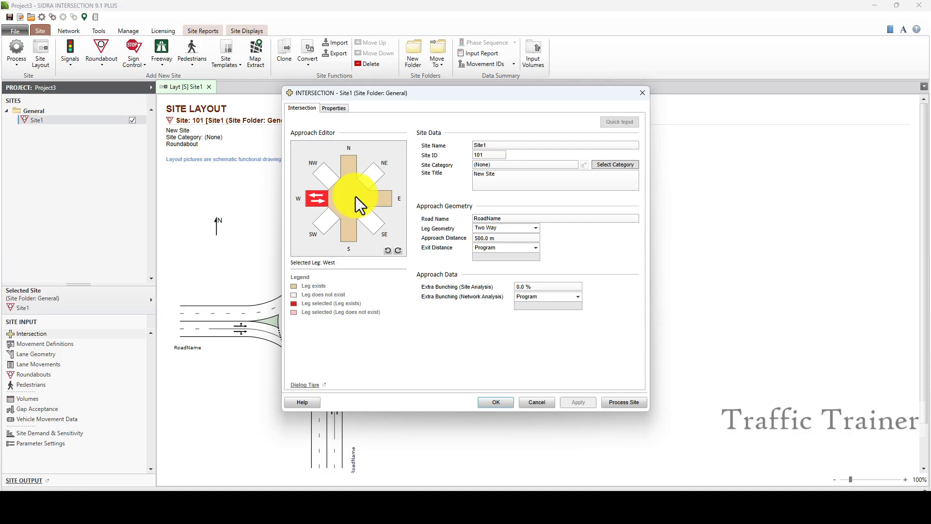
# Step: Try a two-way leg on the northeast approach, and set that approach back to no leg
pyautogui.rightClick(376, 175)
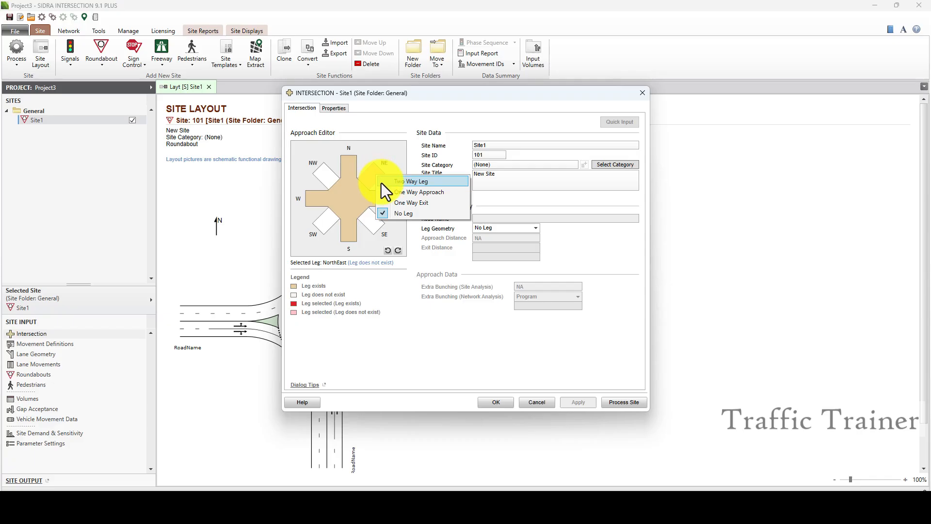
pyautogui.click(381, 183)
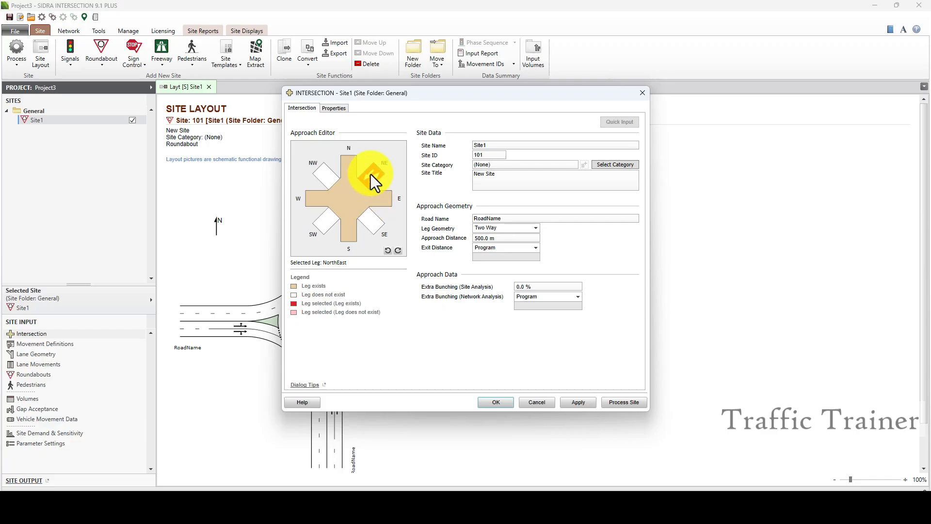
pyautogui.rightClick(370, 174)
pyautogui.click(391, 209)
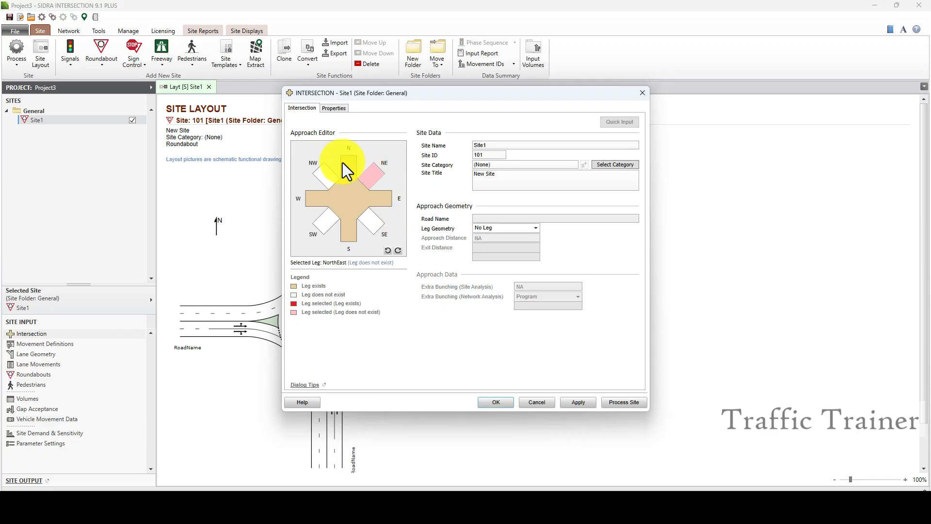
# Step: Check the north, west, east and south legs, and apply and accept the four-leg intersection settings
pyautogui.click(344, 164)
pyautogui.click(309, 200)
pyautogui.click(374, 202)
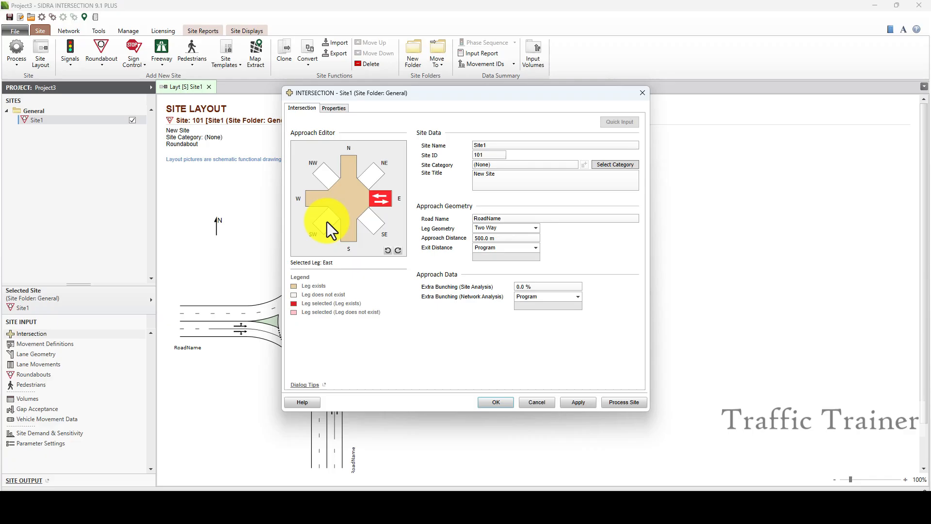
pyautogui.click(348, 169)
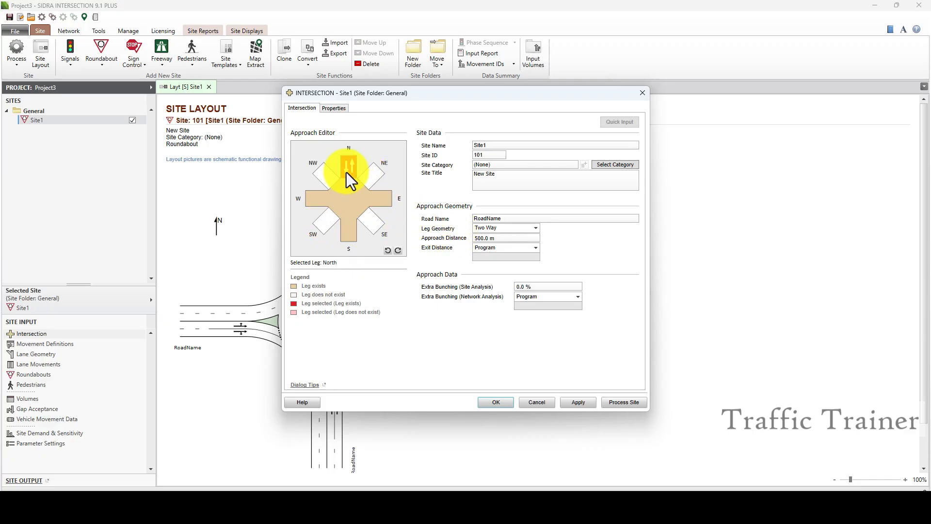
pyautogui.click(351, 229)
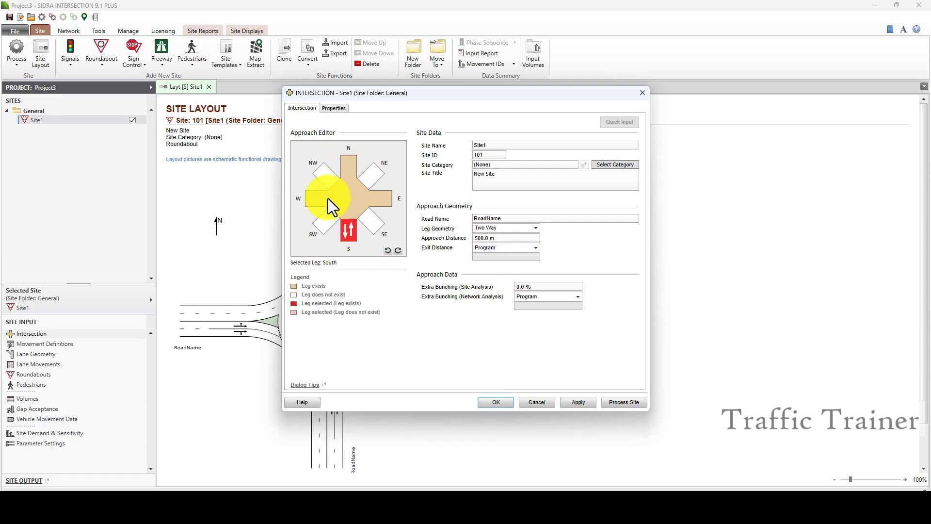
pyautogui.click(578, 402)
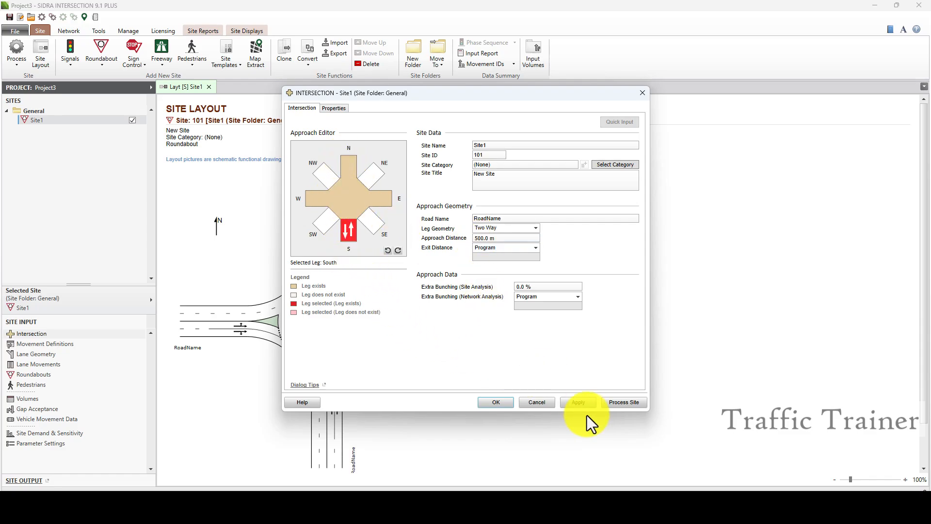
pyautogui.click(491, 404)
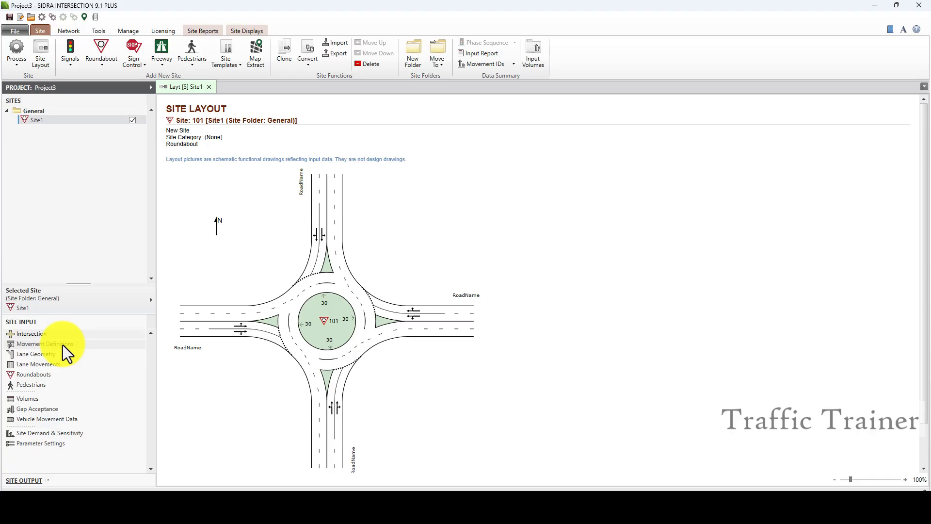
# Step: Open the site's movement definitions and show the approach movements
pyautogui.click(62, 345)
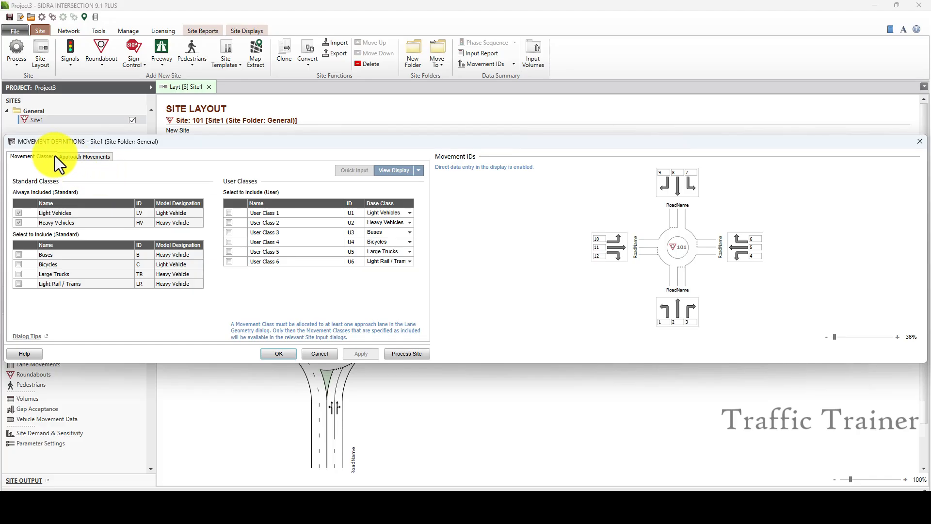
pyautogui.click(72, 157)
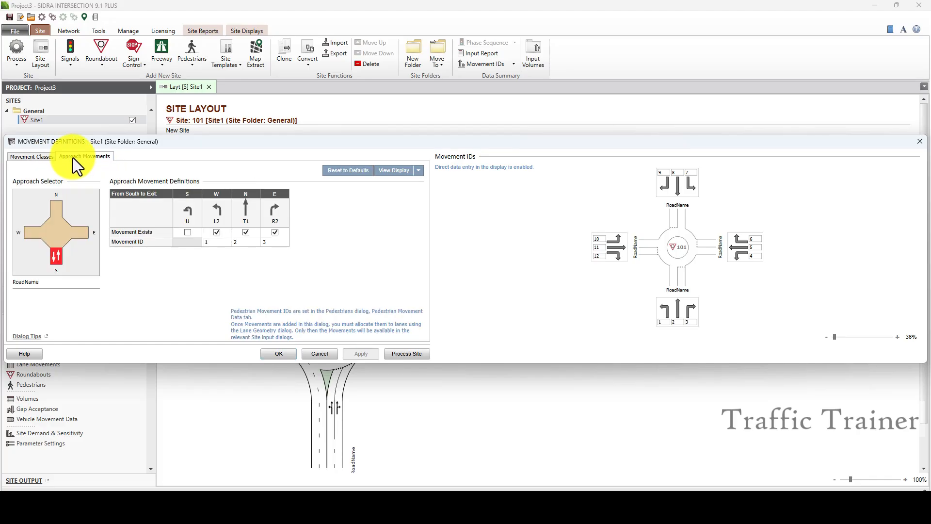
# Step: Try excluding the left-turn movement from the south approach to the west exit, and restore it
pyautogui.click(217, 232)
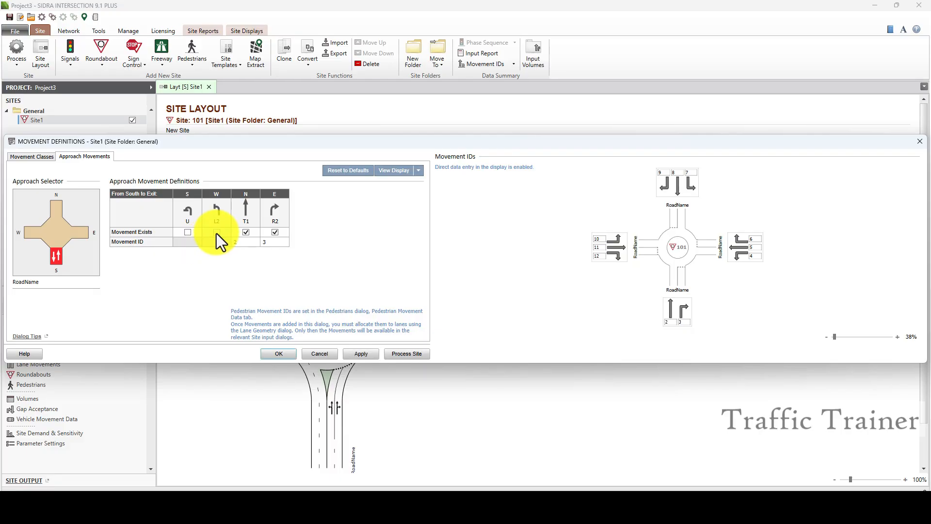
pyautogui.click(217, 232)
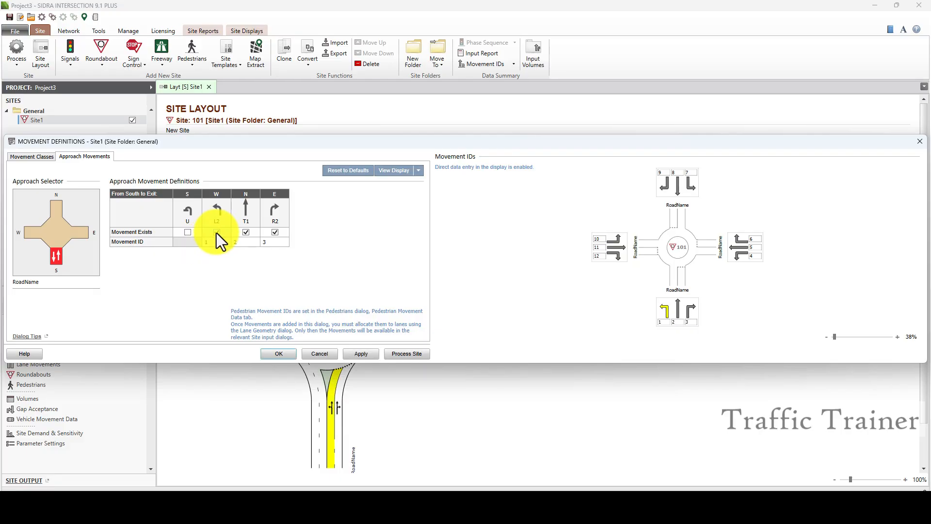
pyautogui.click(217, 232)
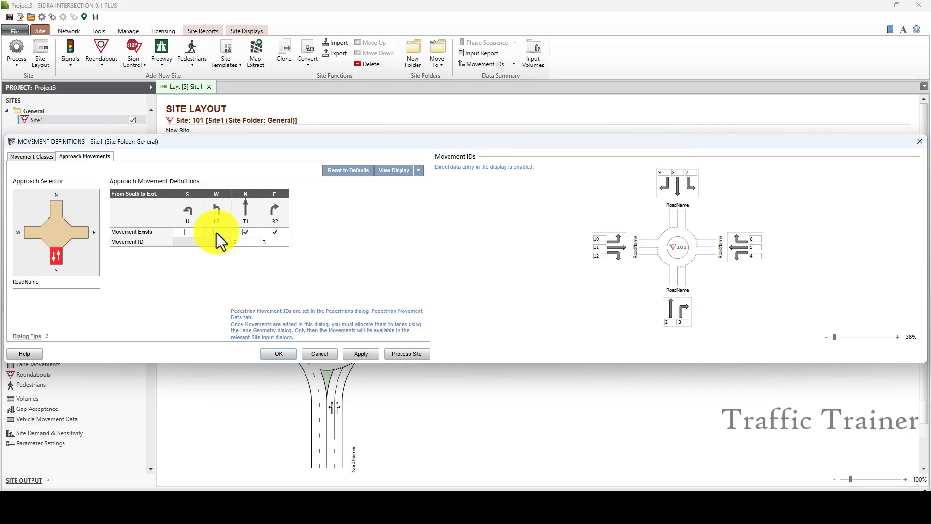
pyautogui.click(217, 232)
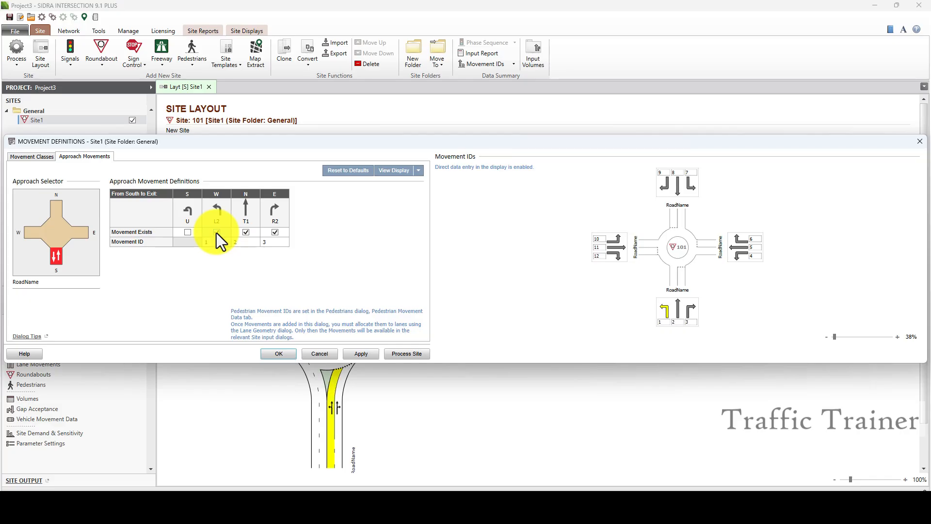
# Step: Try including the U-turn movement on the south approach, and exclude it again
pyautogui.click(187, 232)
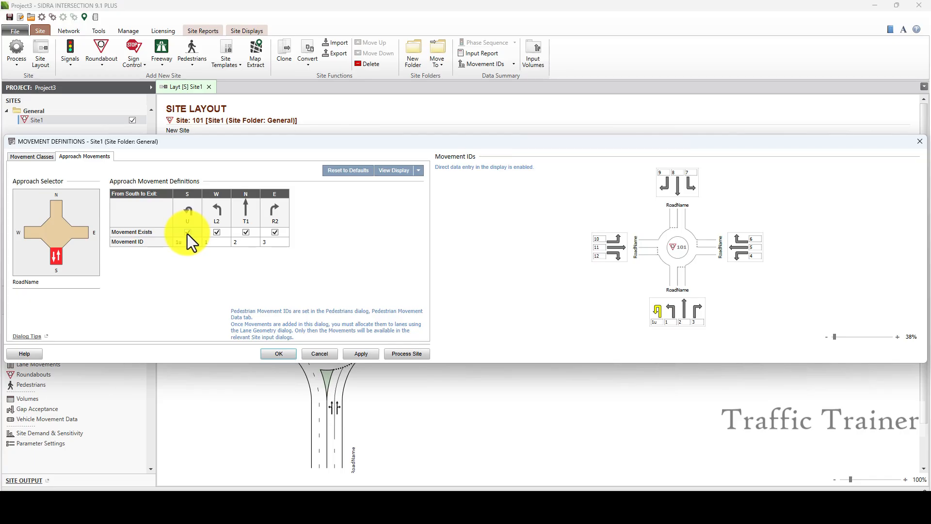
pyautogui.click(188, 231)
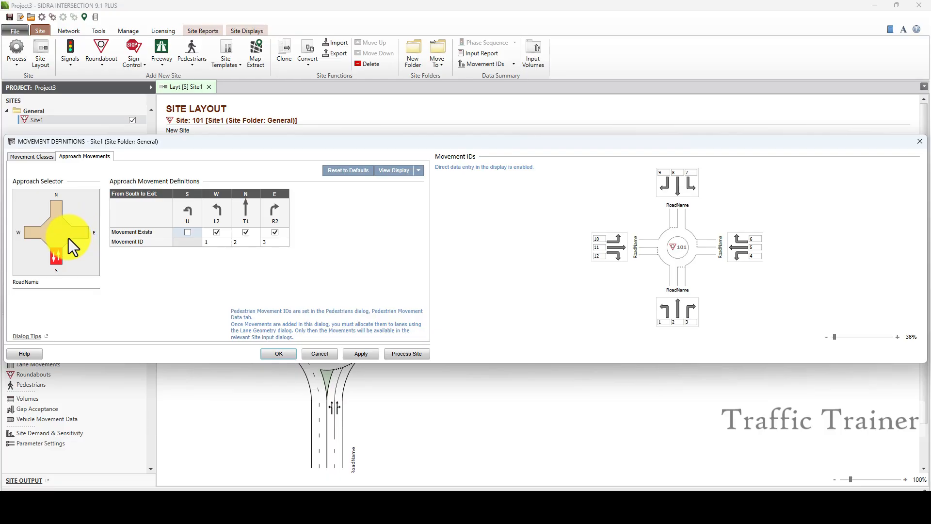
pyautogui.click(187, 232)
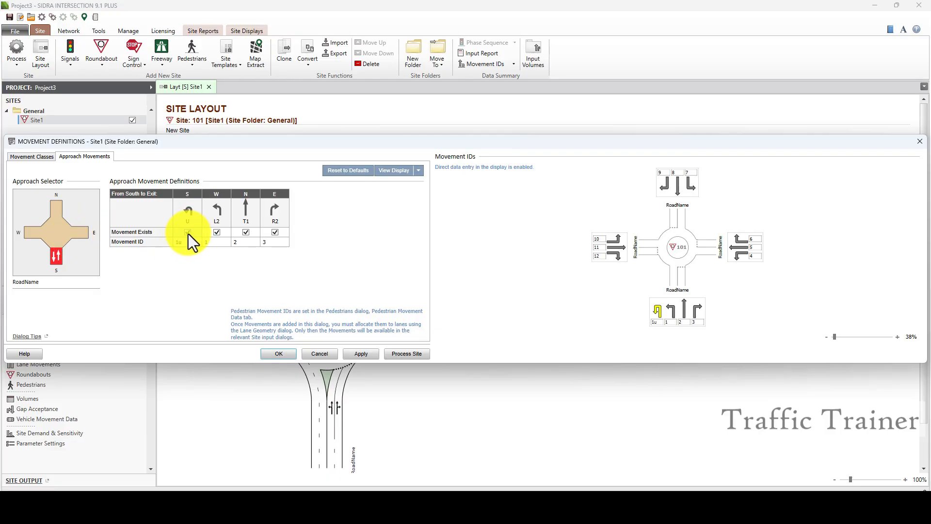
pyautogui.click(188, 233)
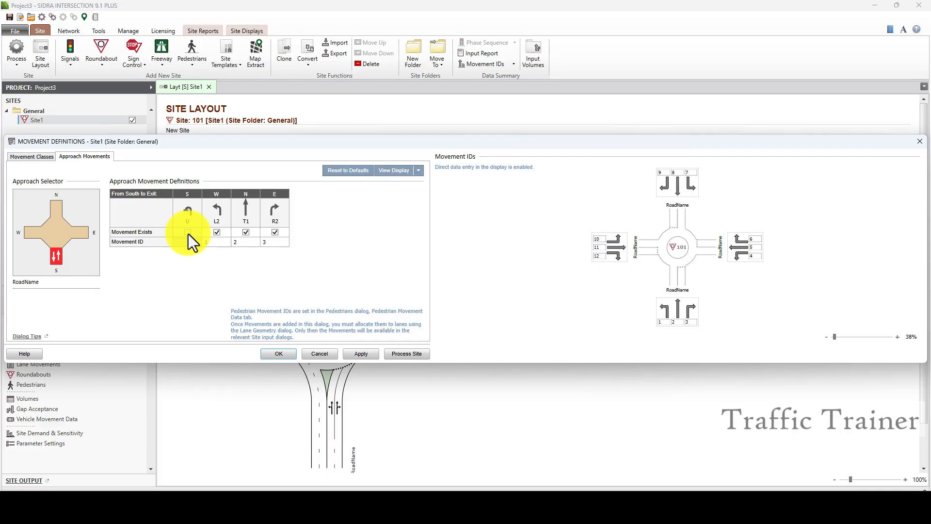
# Step: Review the movements of the east, north and west approaches, and apply and accept the movement definitions
pyautogui.click(82, 232)
pyautogui.click(55, 206)
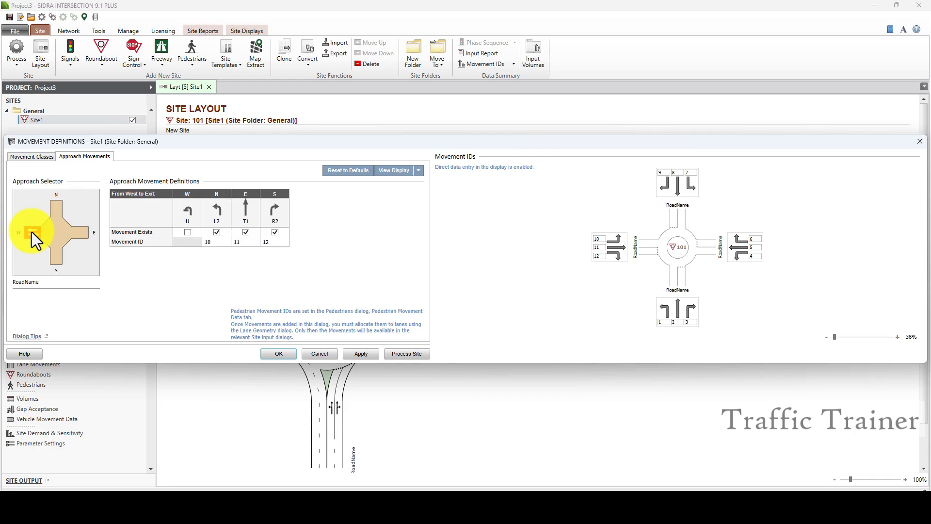
pyautogui.click(242, 233)
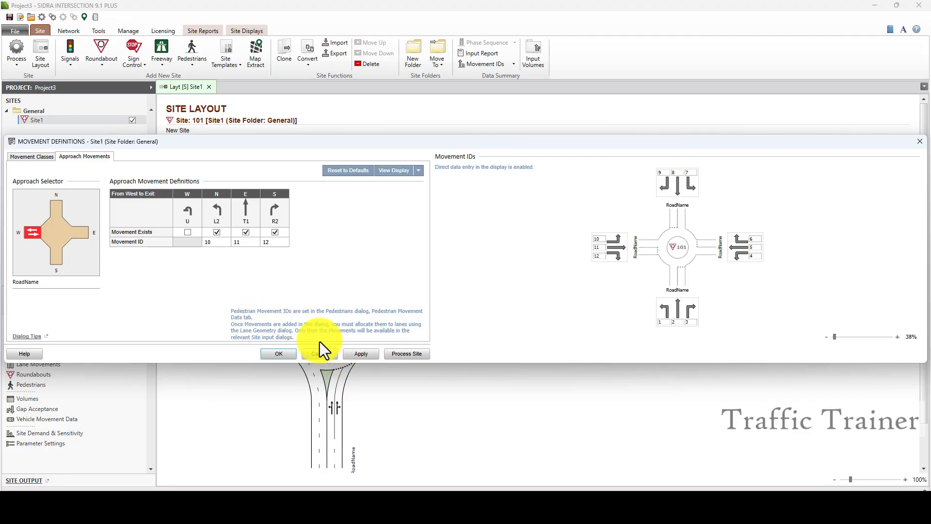
pyautogui.click(351, 353)
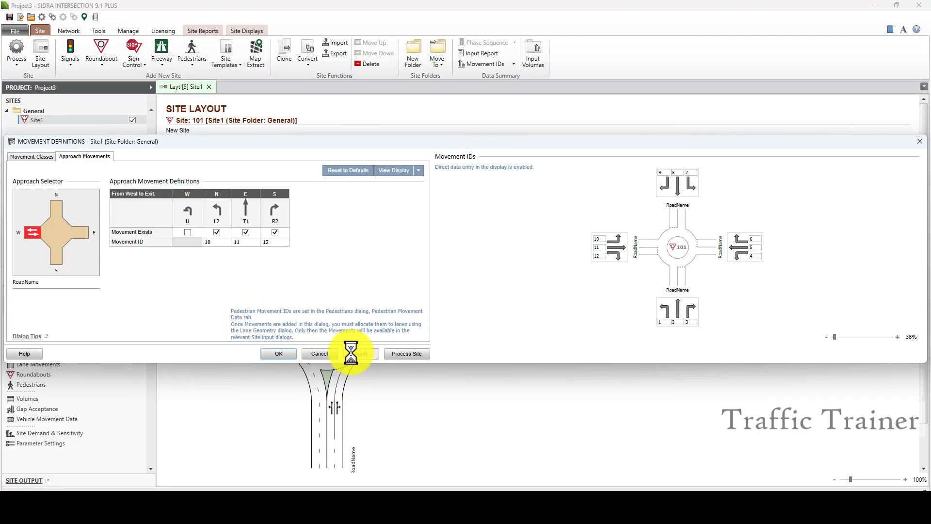
pyautogui.click(278, 353)
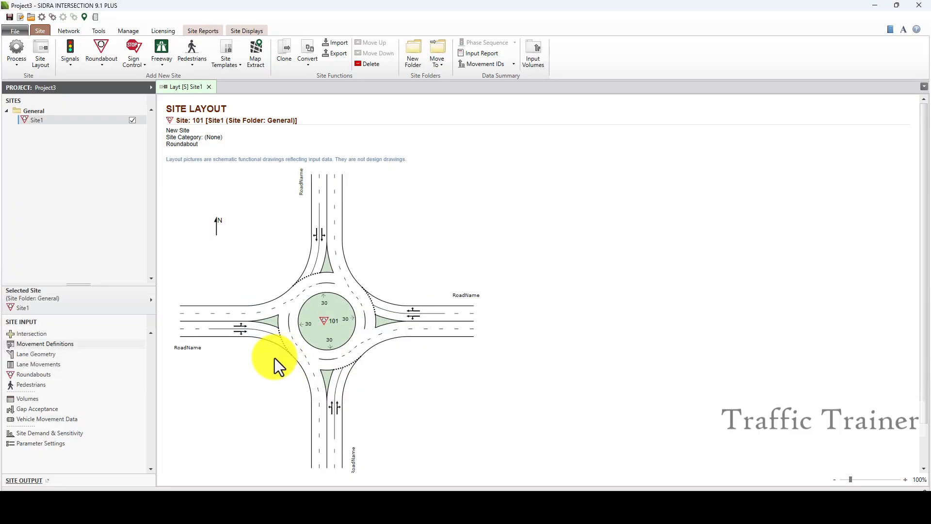
# Step: Open the lane geometry and try adding an approach lane on each side of south approach lane 1
pyautogui.click(66, 357)
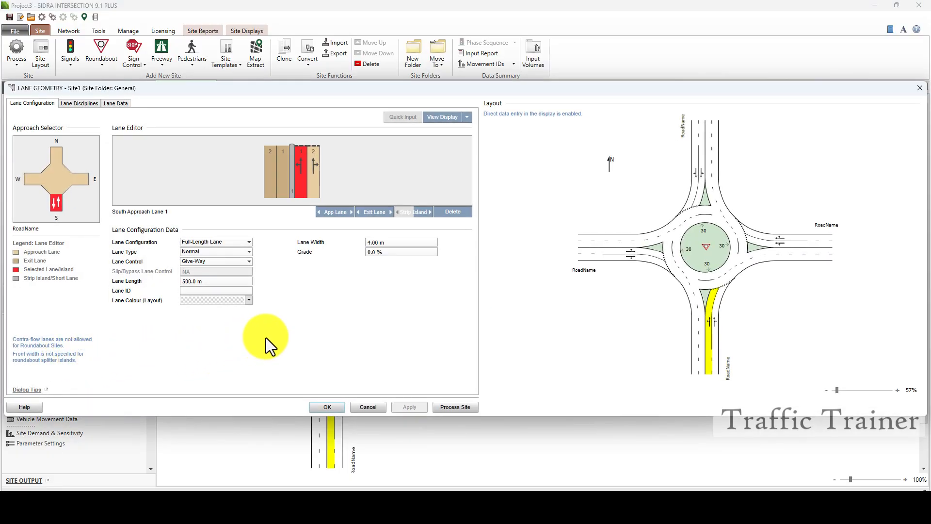
pyautogui.click(324, 213)
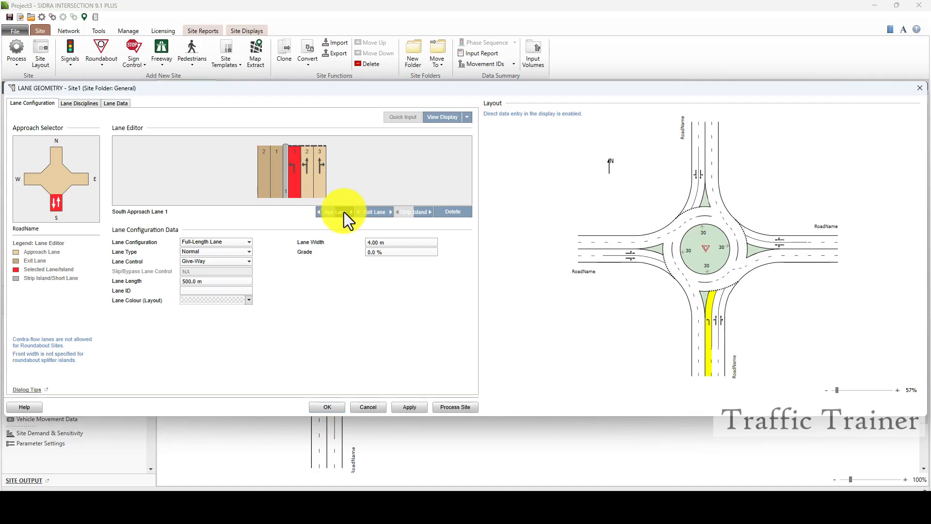
pyautogui.click(345, 212)
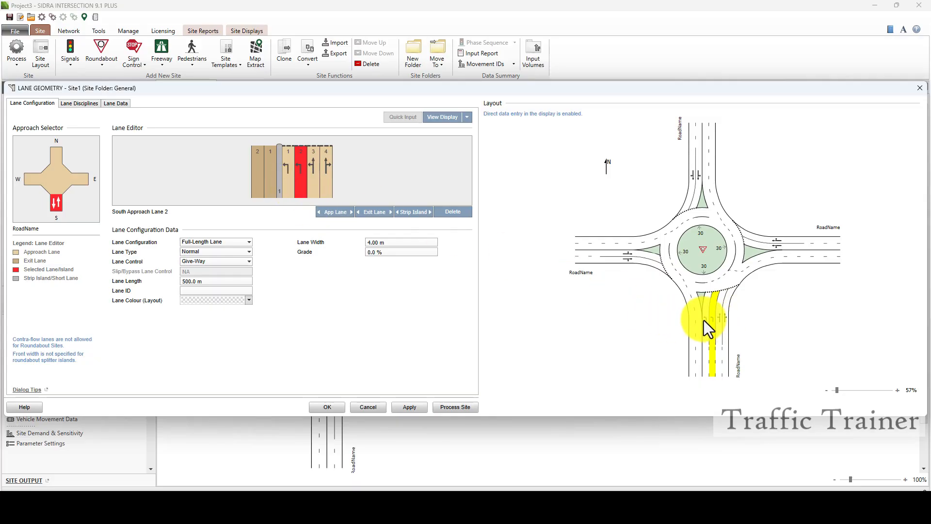
# Step: Delete the two added lanes from the south approach
pyautogui.click(450, 214)
pyautogui.click(294, 186)
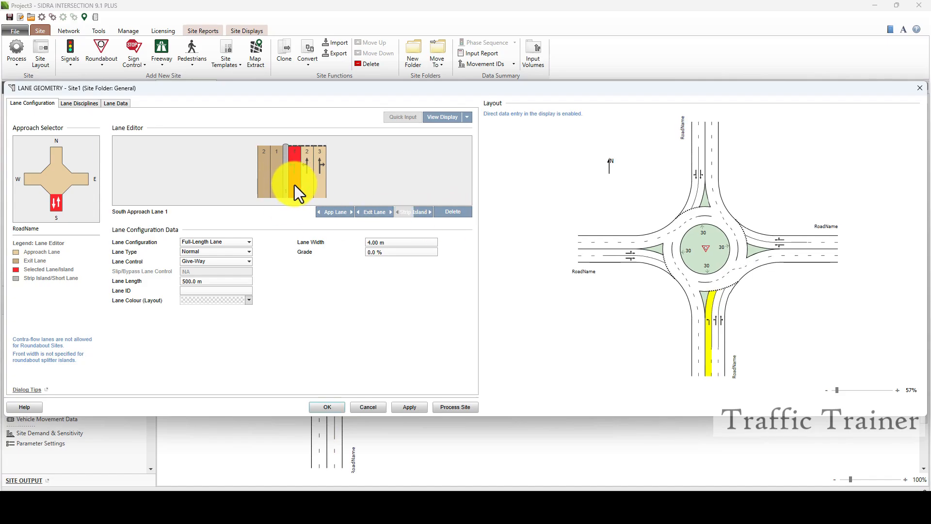
pyautogui.click(446, 214)
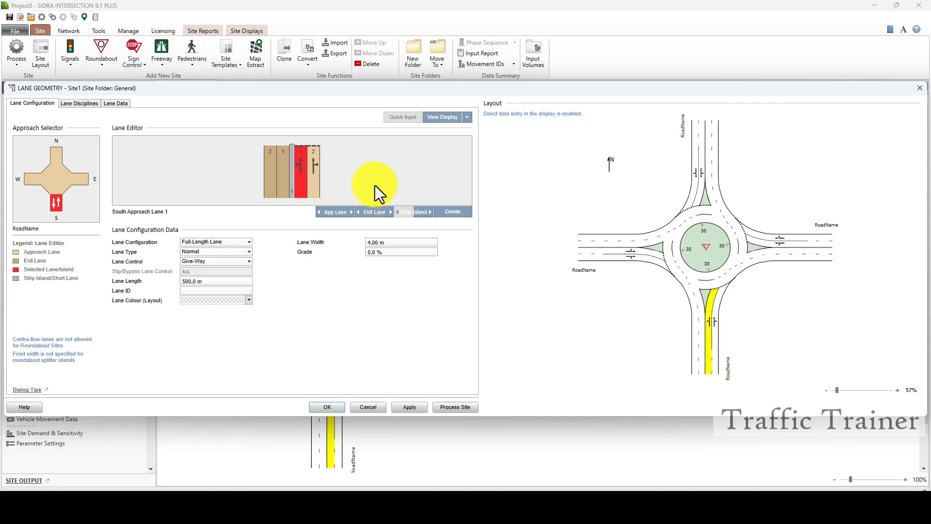
# Step: Add a full-length approach lane to the right of south approach lane 1
pyautogui.click(347, 213)
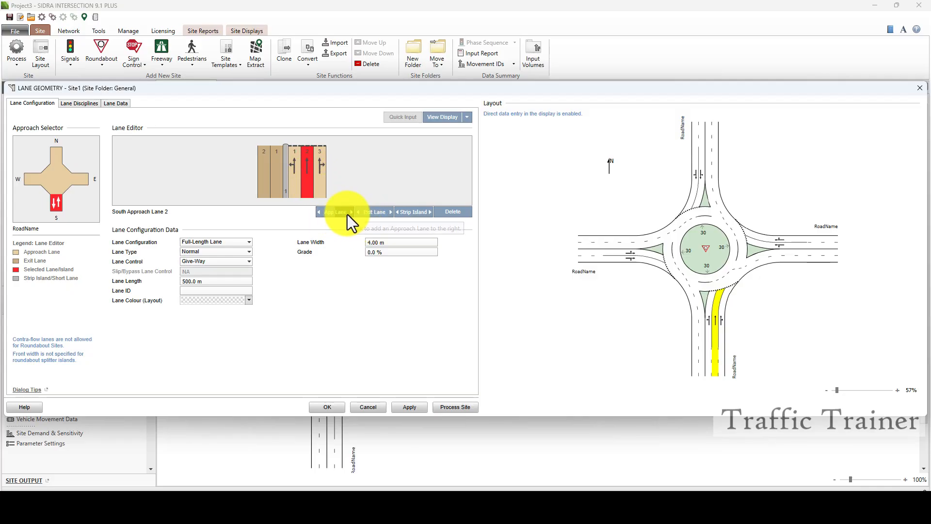
# Step: Try adding a full-length exit lane on the outer side of south exit lane 2, and delete it again
pyautogui.click(266, 190)
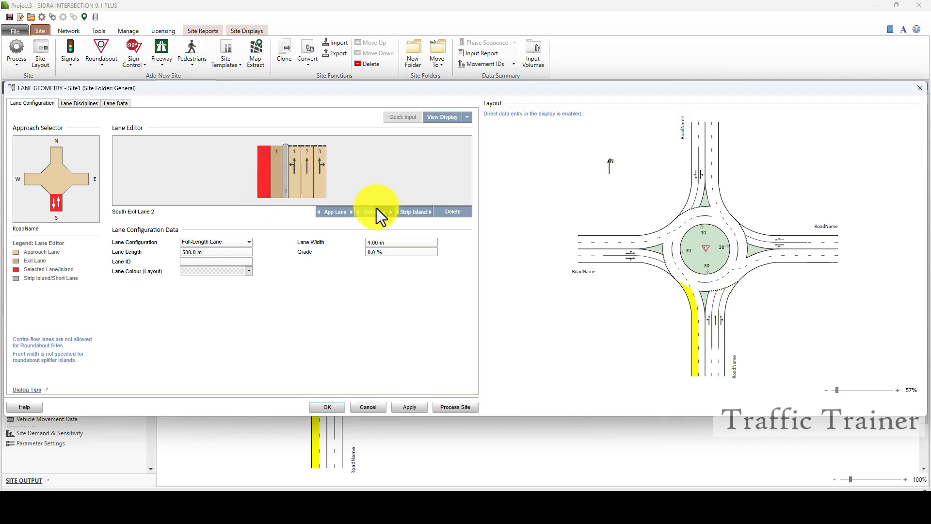
pyautogui.click(363, 213)
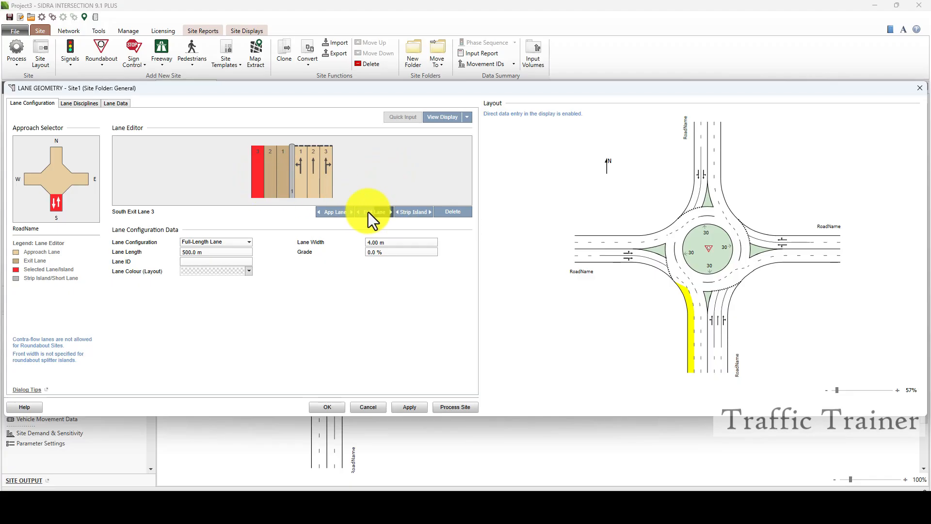
pyautogui.click(456, 215)
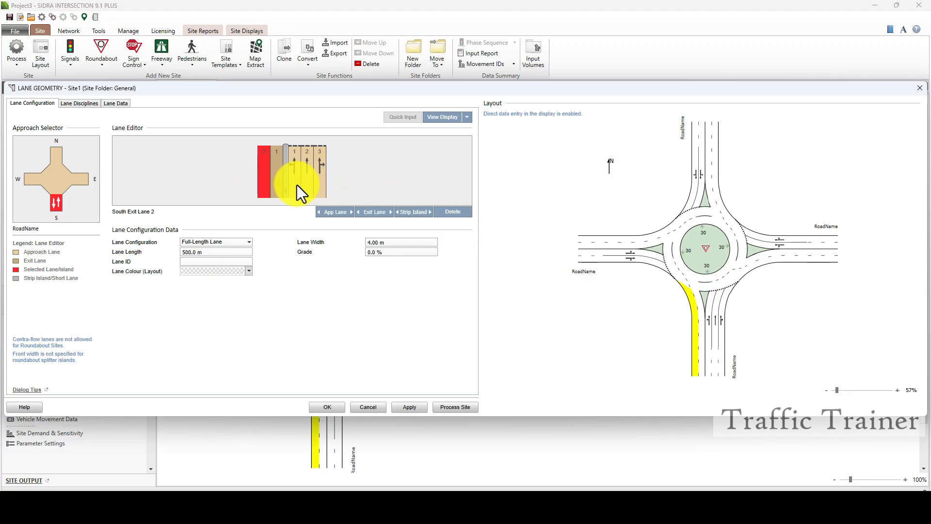
# Step: Delete the middle approach lane from the south approach
pyautogui.click(308, 186)
pyautogui.click(448, 212)
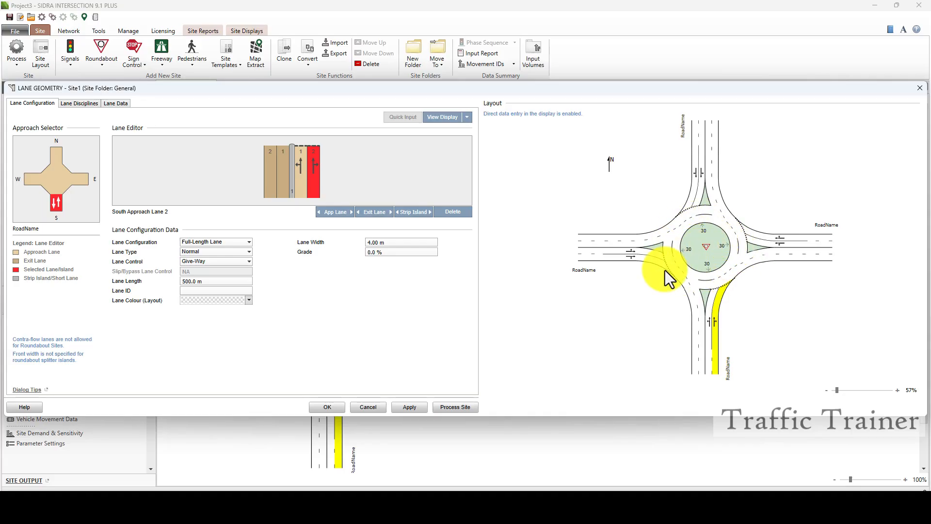
# Step: Check the lane disciplines of south approach lane 2, and apply and accept the lane geometry
pyautogui.click(74, 104)
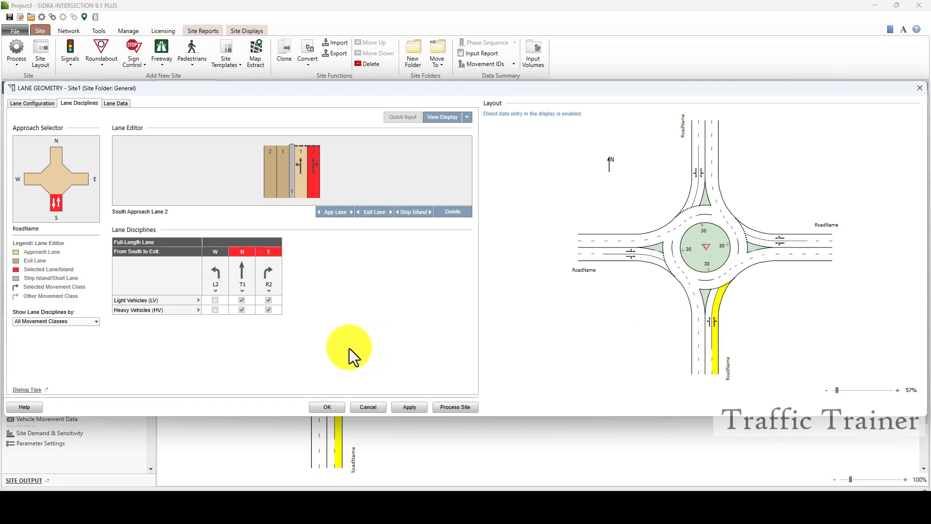
pyautogui.click(242, 300)
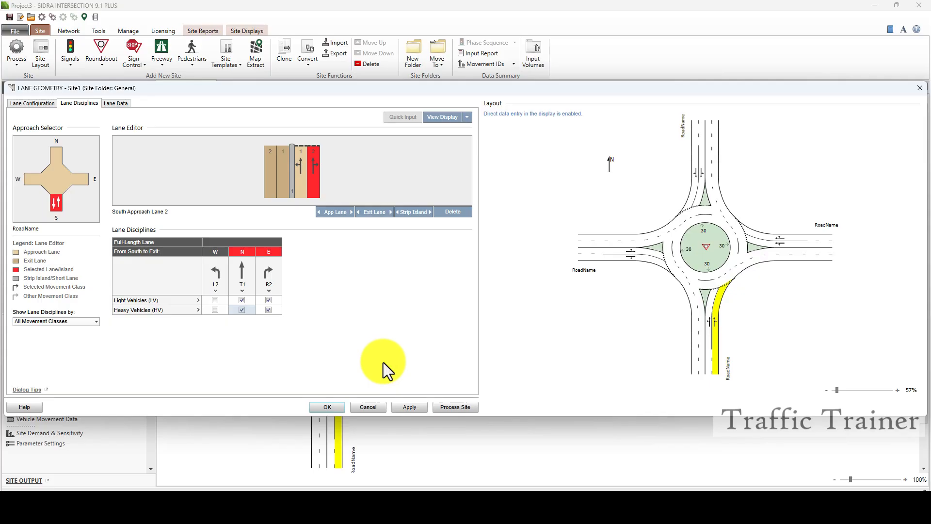
pyautogui.click(402, 405)
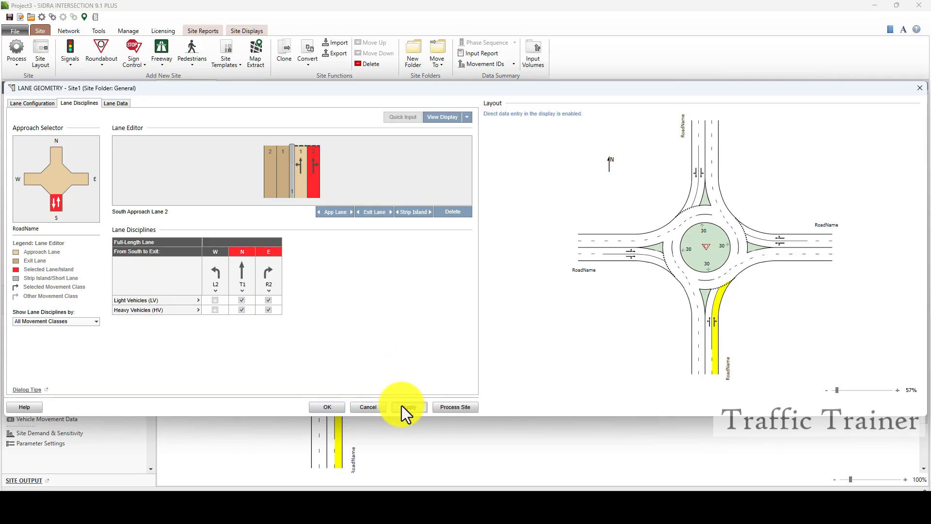
pyautogui.click(327, 407)
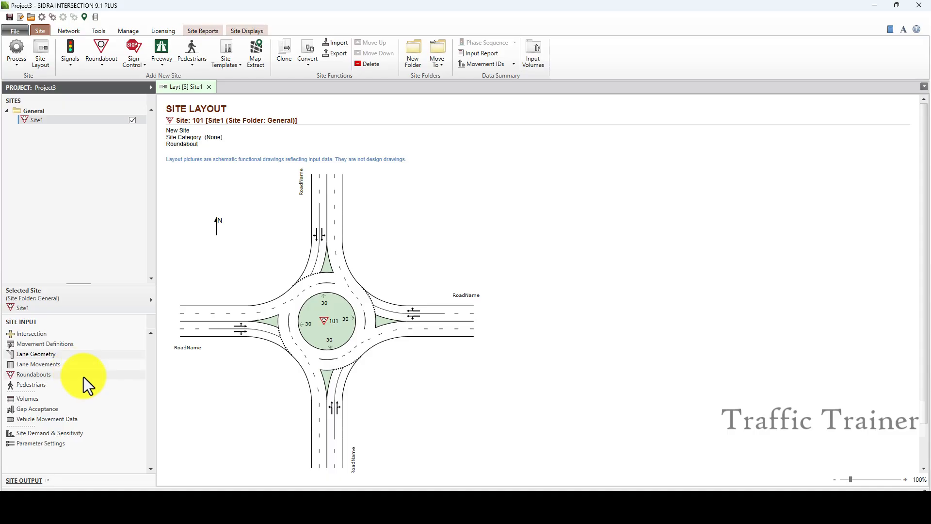
# Step: Open the roundabout data and set the number of circulating lanes to 3 on the south, east, north and west approaches
pyautogui.click(45, 373)
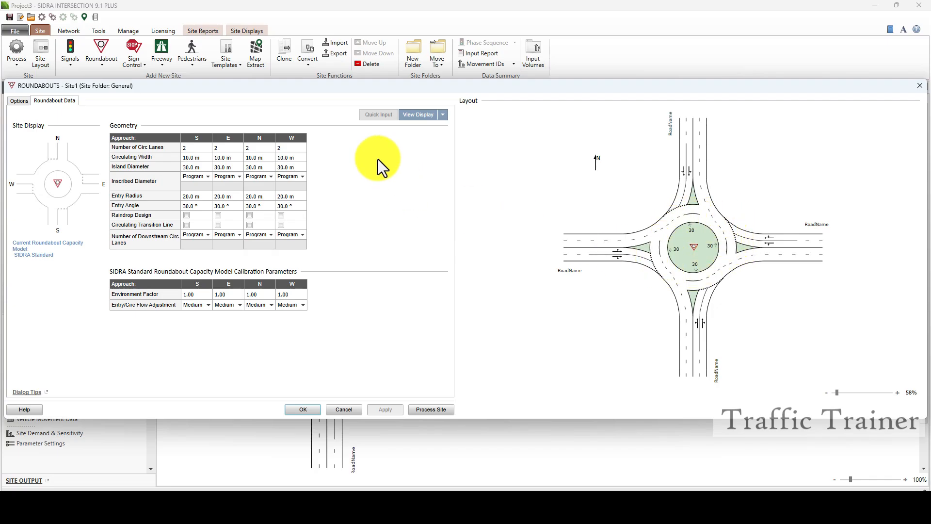
pyautogui.click(181, 147)
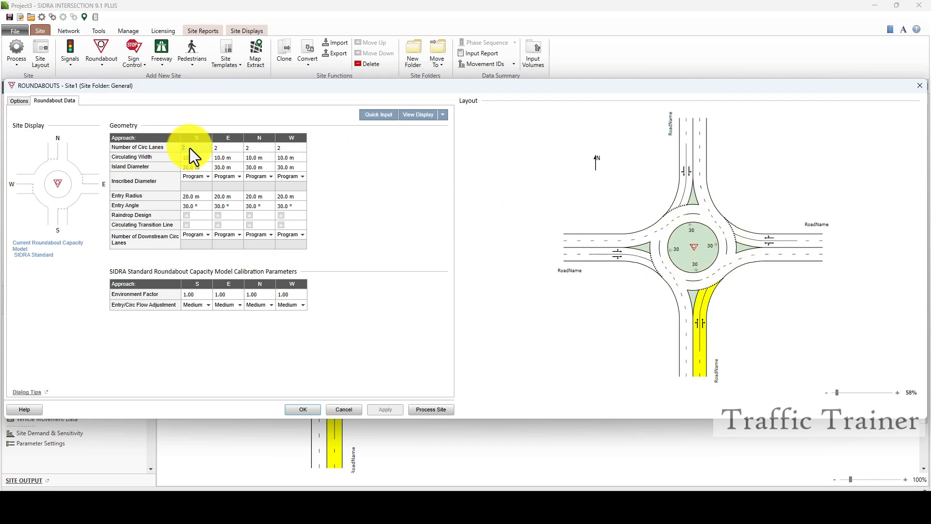
pyautogui.write('3')
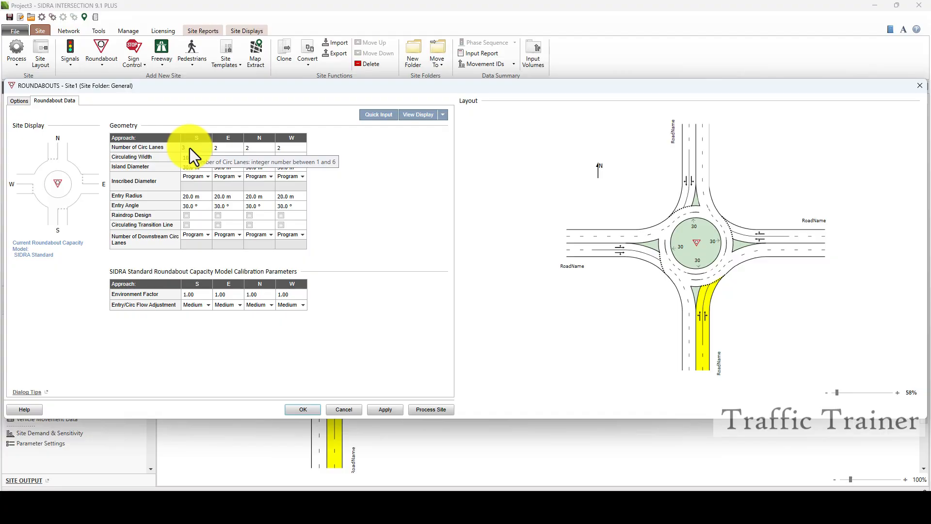
pyautogui.press('Tab')
pyautogui.write('3')
pyautogui.press('Tab')
pyautogui.write('3')
pyautogui.press('Tab')
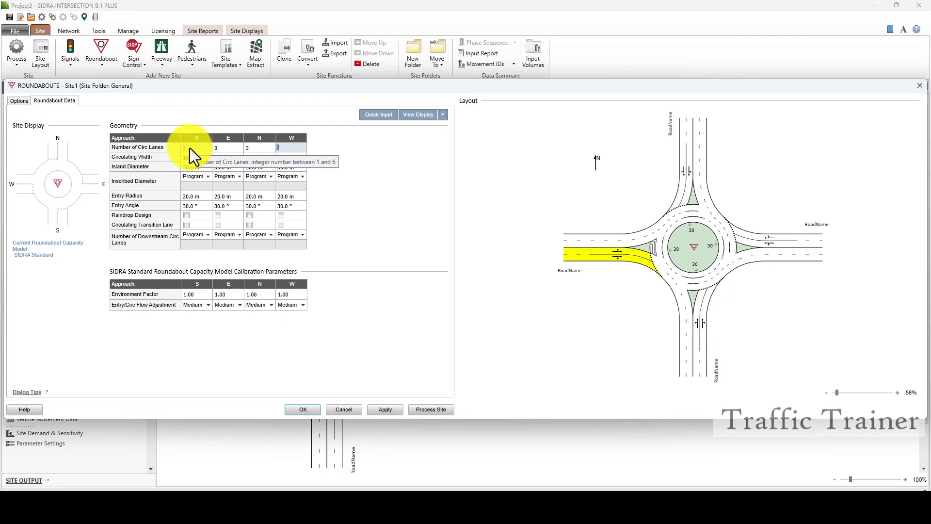
pyautogui.write('3')
pyautogui.press('Tab')
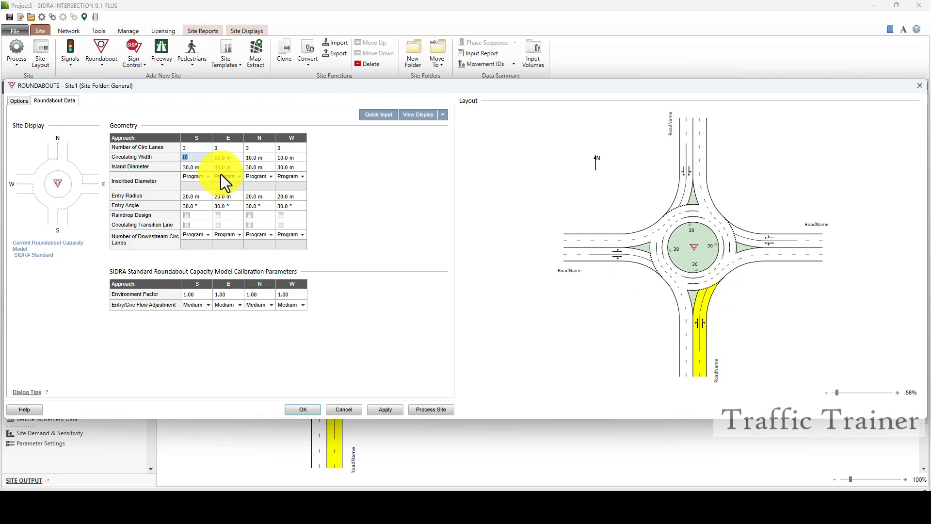
# Step: Set the circulating width to 12 m on all four approaches
pyautogui.write('12')
pyautogui.press('Tab')
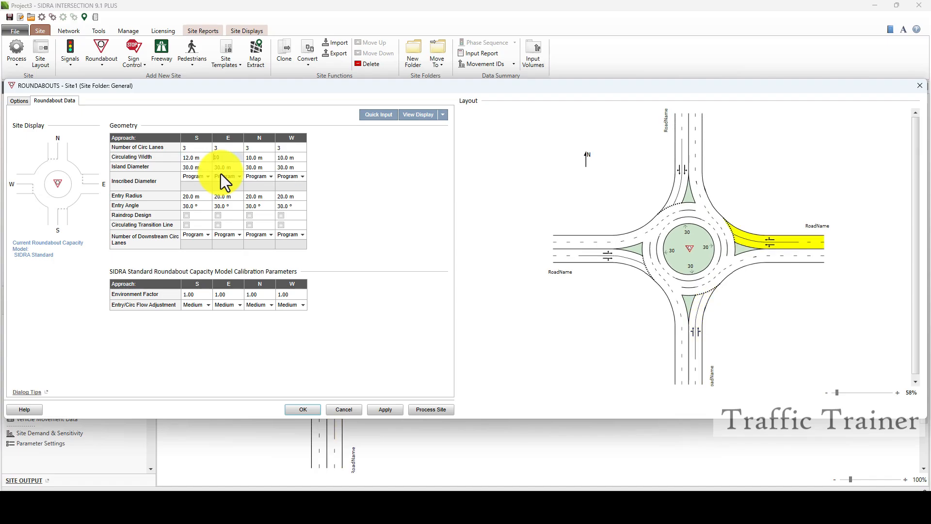
pyautogui.press('Tab')
pyautogui.write('12')
pyautogui.press('Tab')
pyautogui.write('12')
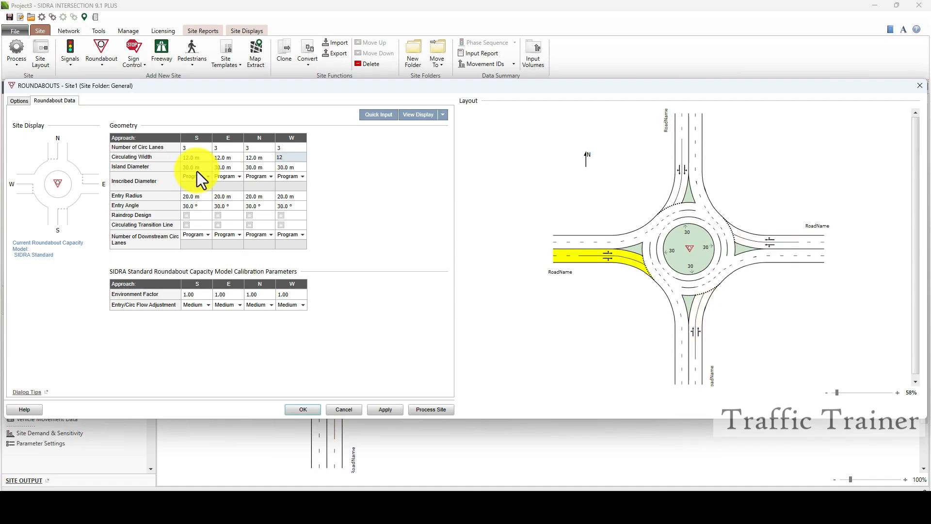
# Step: Set the island diameter to 60 m on all four approaches
pyautogui.click(197, 170)
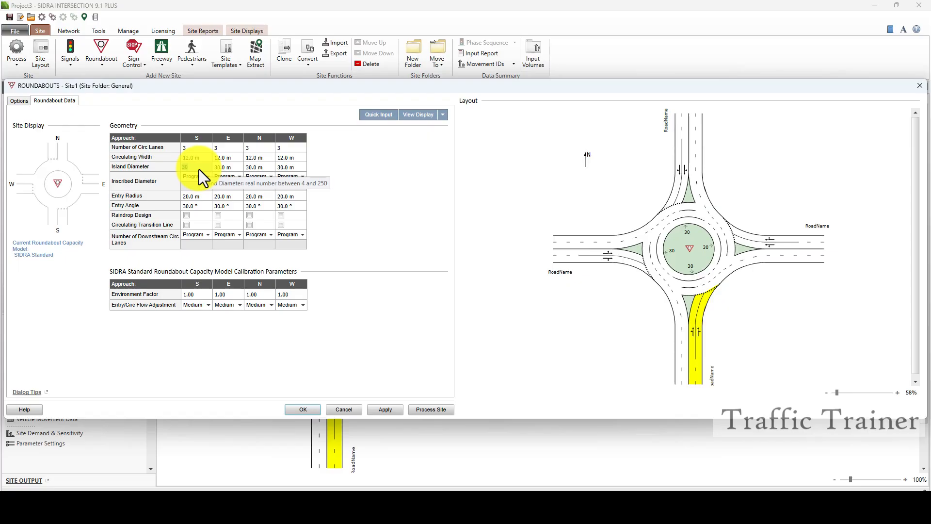
pyautogui.write('0')
pyautogui.press('Tab')
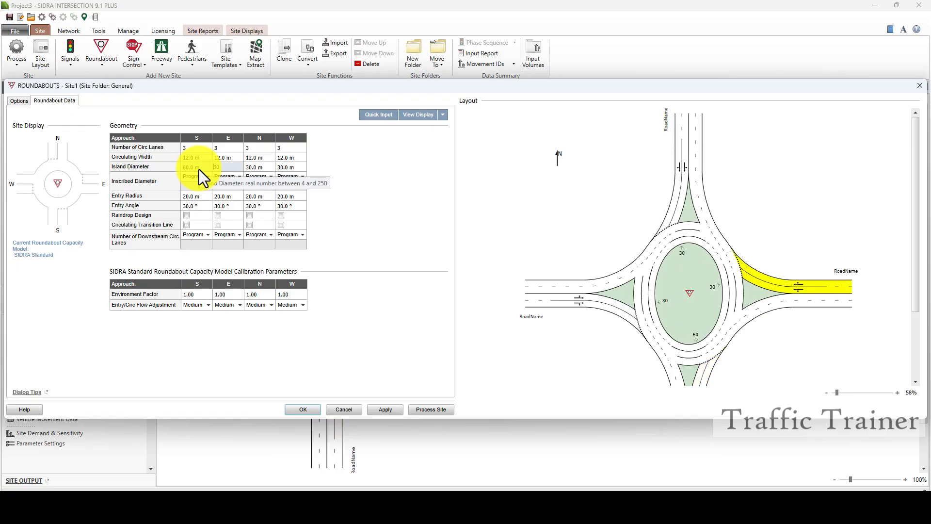
pyautogui.write('60')
pyautogui.press('Tab')
pyautogui.write('60')
pyautogui.press('Tab')
pyautogui.write('0')
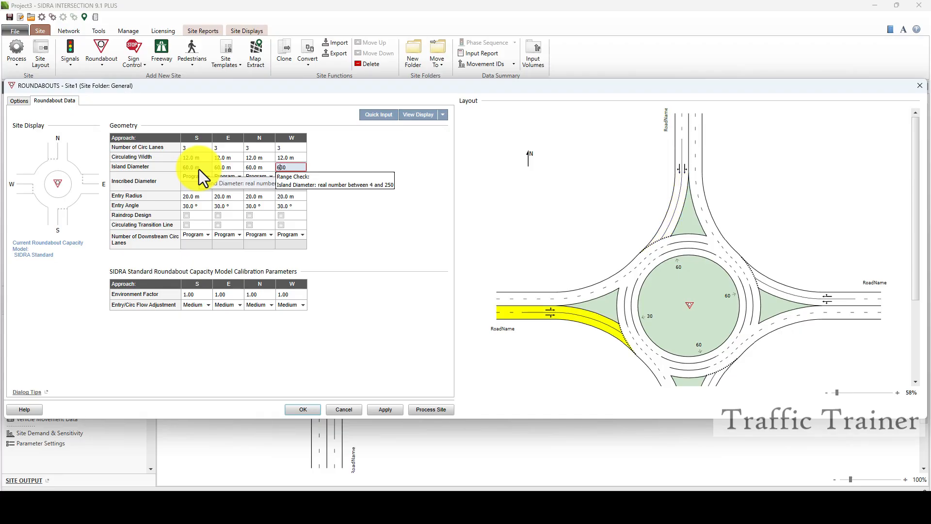
pyautogui.write('60')
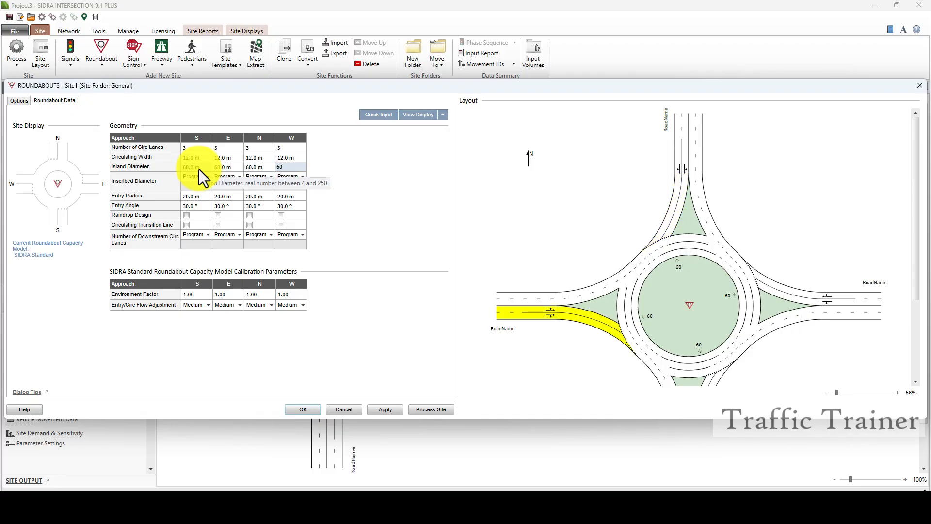
# Step: Set the entry radius to 40 m on all four approaches
pyautogui.click(187, 196)
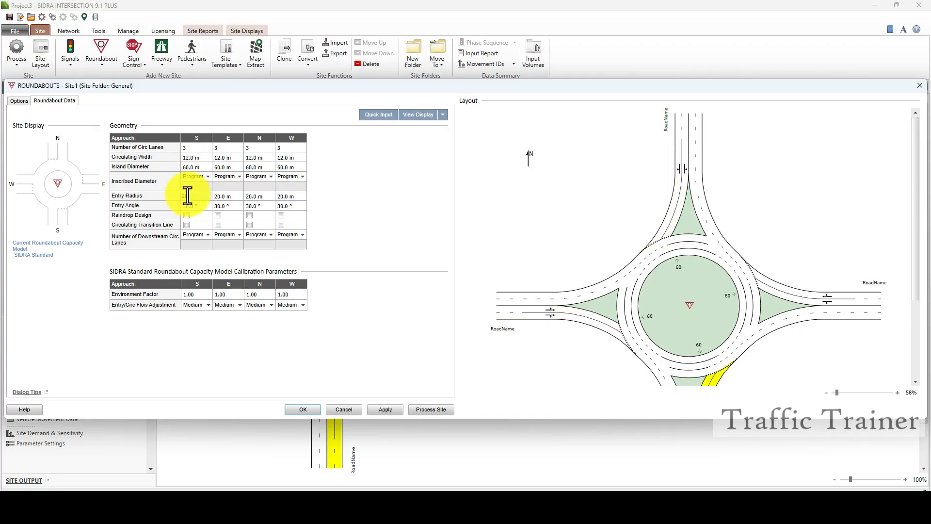
pyautogui.scroll(-3, 718, 333)
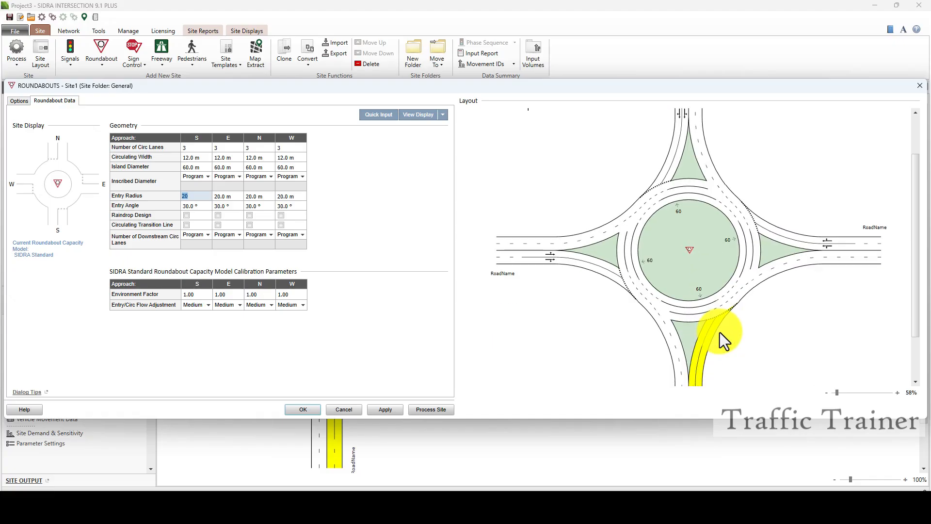
pyautogui.scroll(-1, 716, 344)
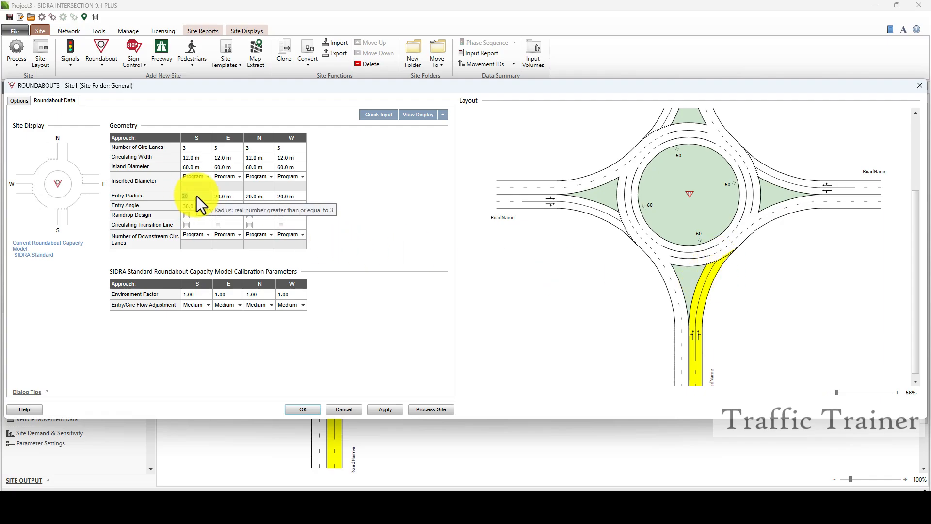
pyautogui.write('40')
pyautogui.press('Tab')
pyautogui.write('40')
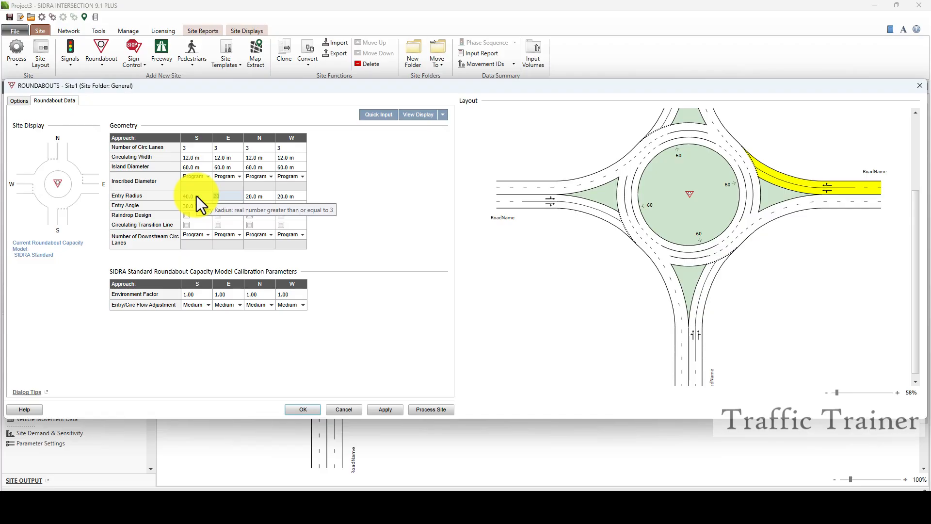
pyautogui.press('Tab')
pyautogui.write('40')
pyautogui.press('Tab')
pyautogui.write('40')
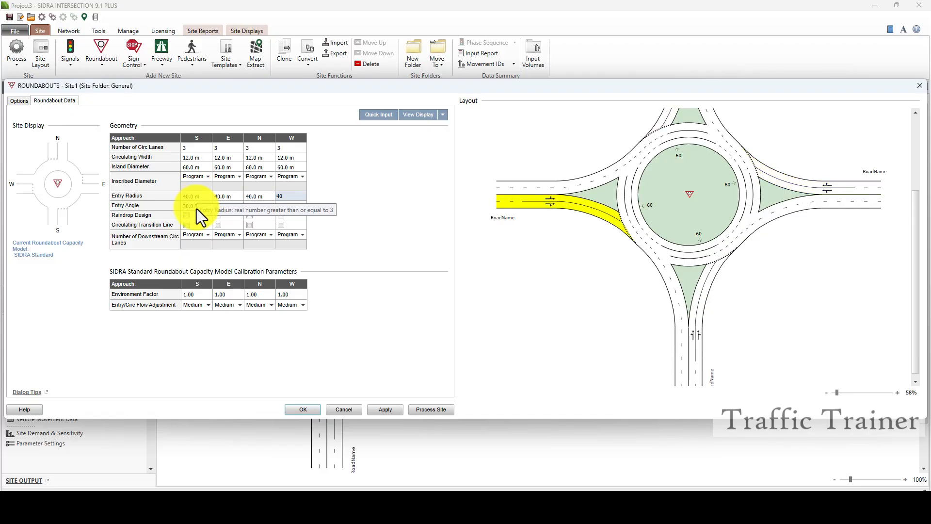
pyautogui.press('Tab')
# Step: Try the raindrop design on the south approach, and turn it off again
pyautogui.click(200, 197)
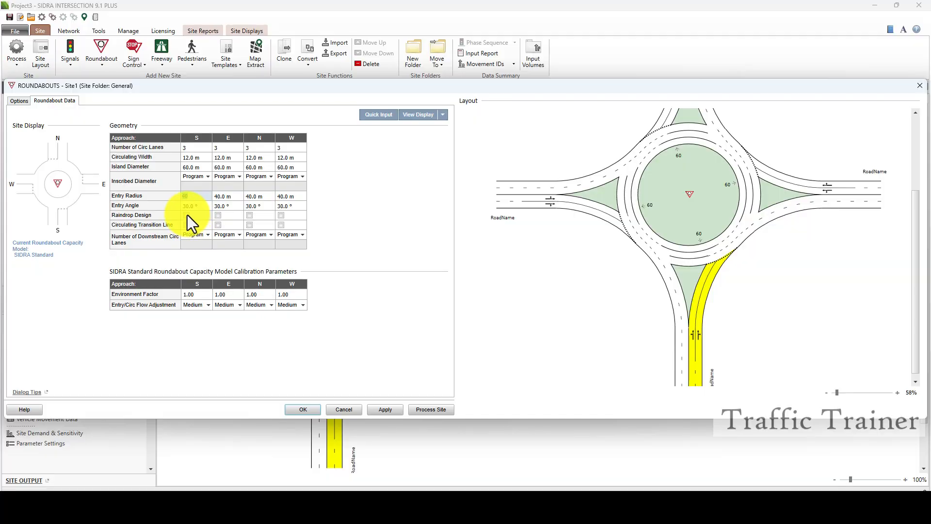
pyautogui.press('Return')
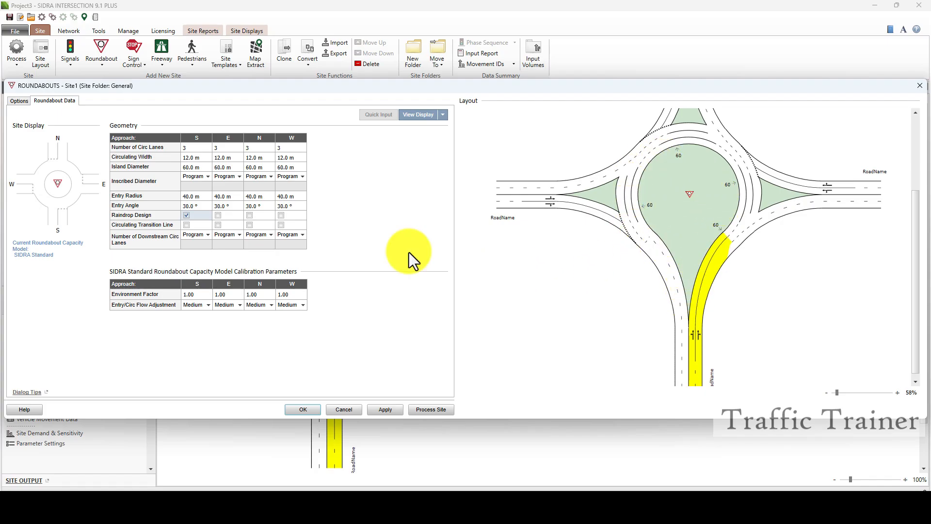
pyautogui.click(187, 215)
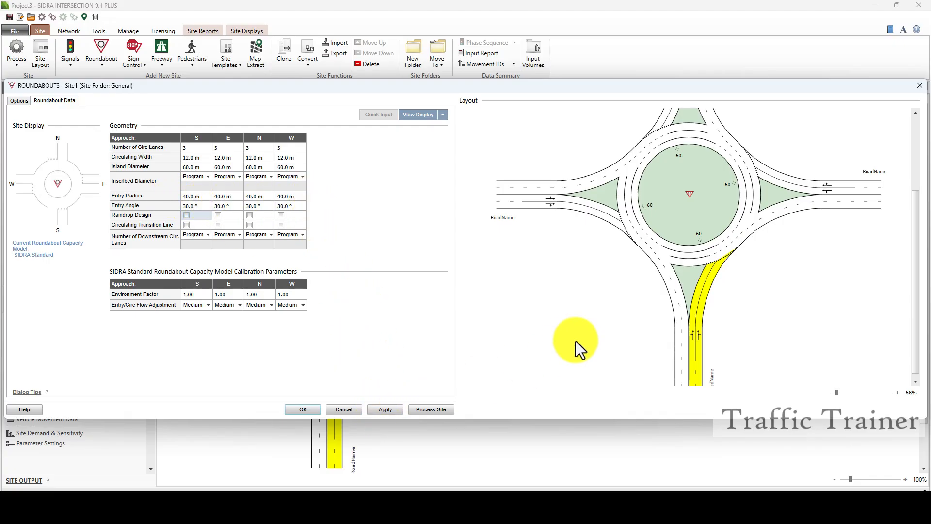
# Step: Check the roundabout layout, and apply and accept the roundabout data
pyautogui.scroll(3, 557, 343)
pyautogui.scroll(-1, 558, 342)
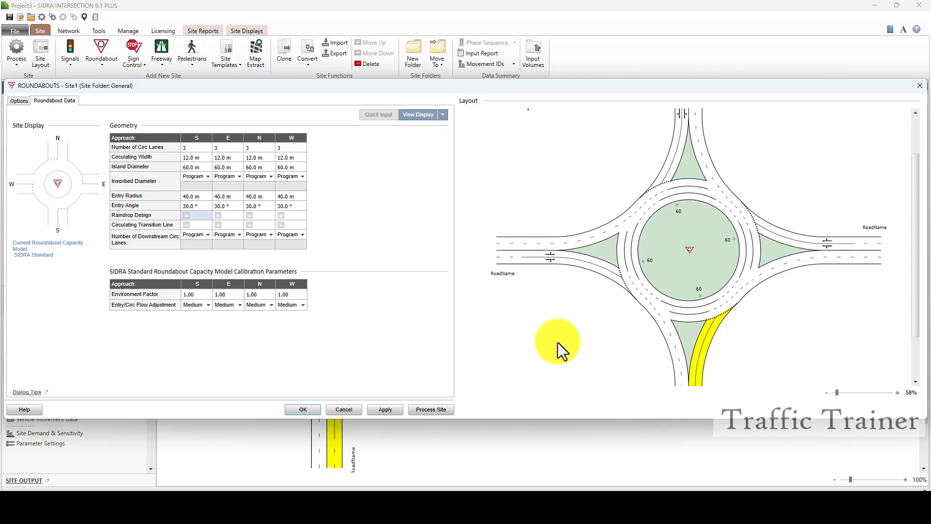
pyautogui.scroll(-1, 558, 343)
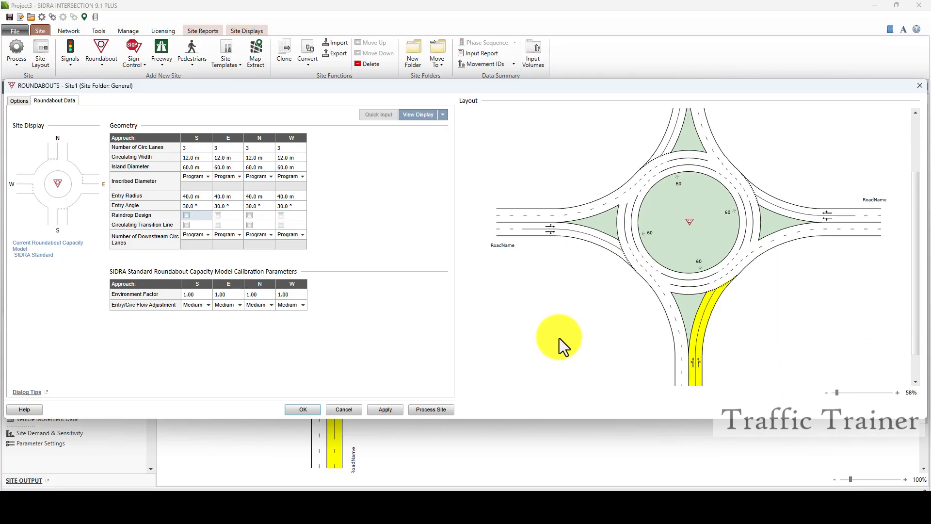
pyautogui.click(386, 409)
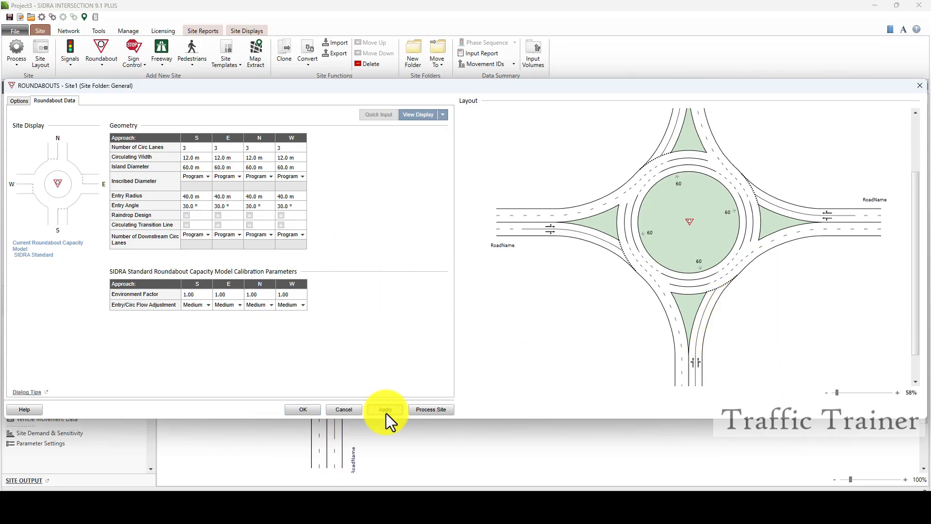
pyautogui.click(302, 410)
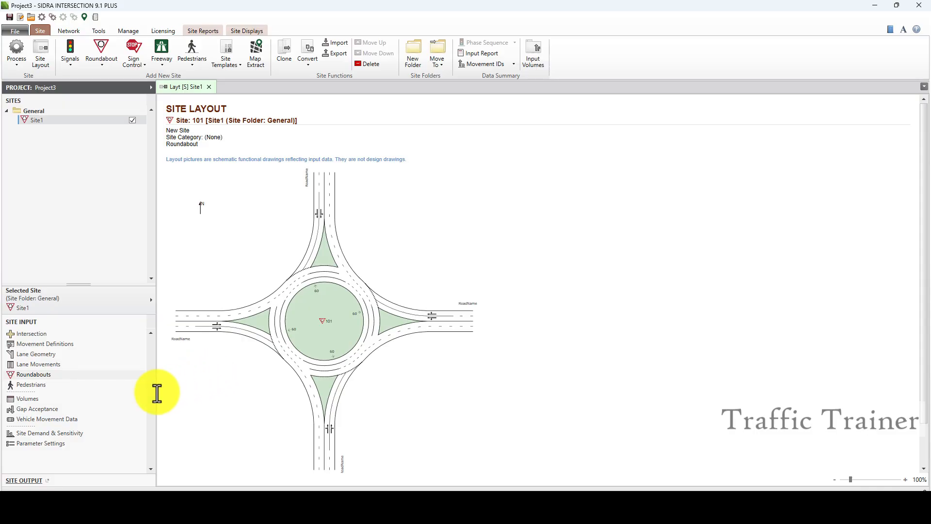
# Step: Apply the main pedestrian crossing setting None to all legs of the site, and accept the pedestrian data
pyautogui.click(42, 385)
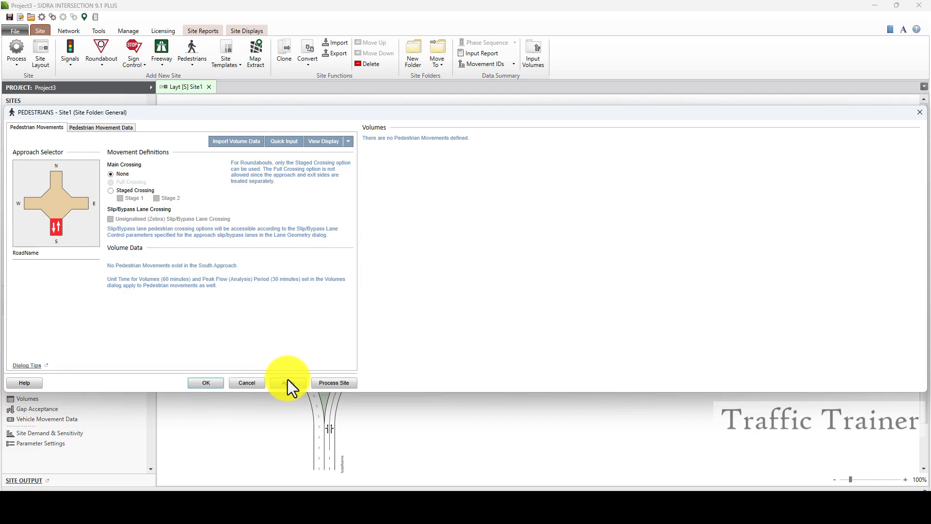
pyautogui.click(273, 142)
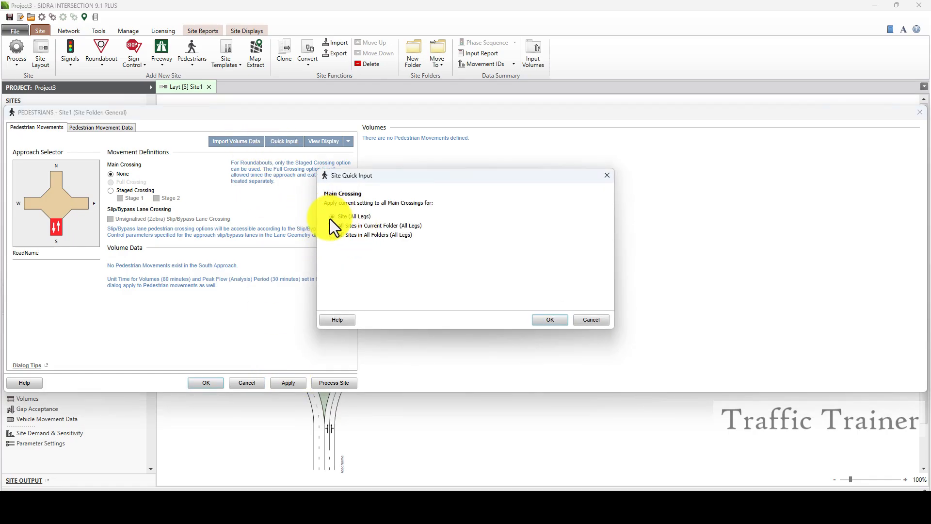
pyautogui.click(550, 319)
pyautogui.click(296, 383)
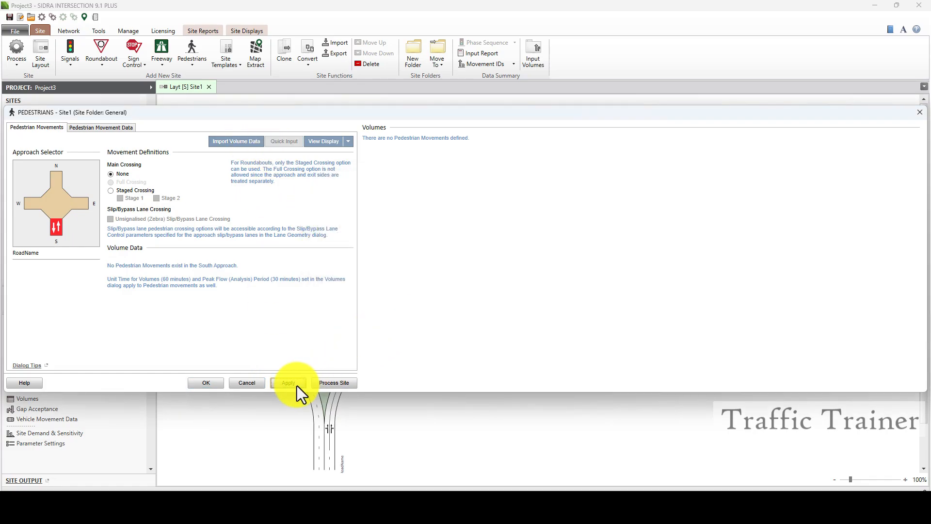
pyautogui.click(215, 385)
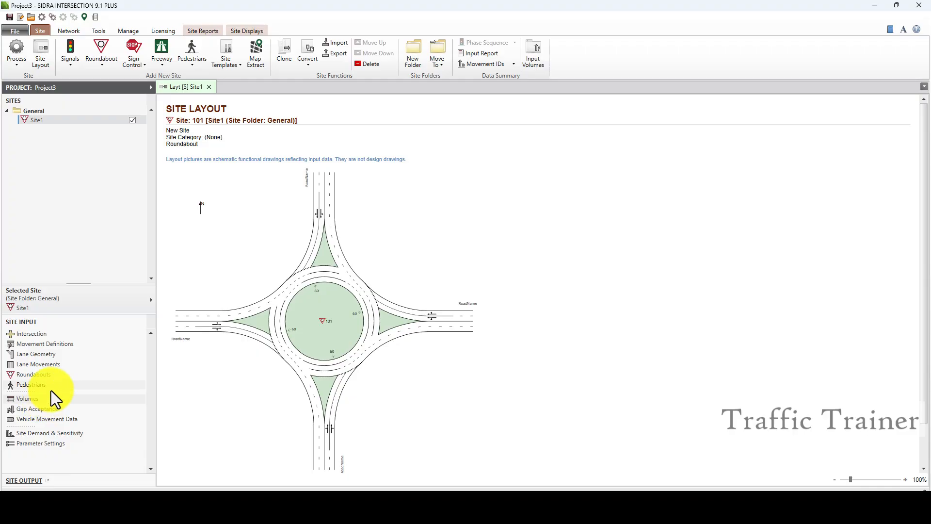
# Step: In the volume data, set heavy vehicles to 3% for all movements on all legs of the site, and check the other approaches
pyautogui.click(37, 401)
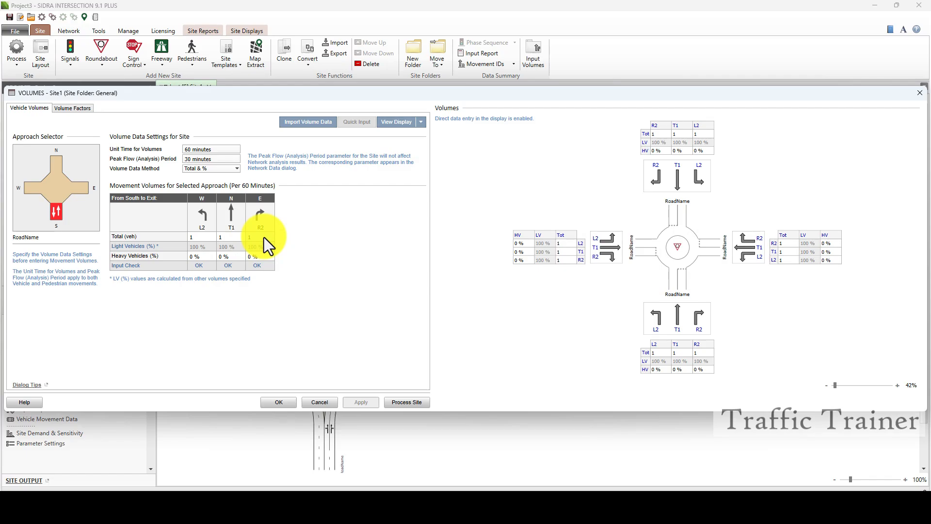
pyautogui.click(200, 257)
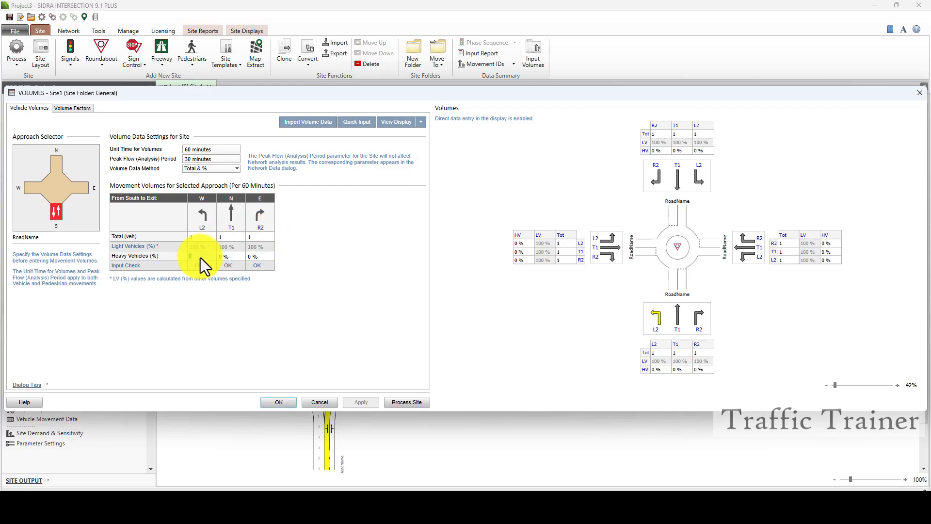
pyautogui.write('3')
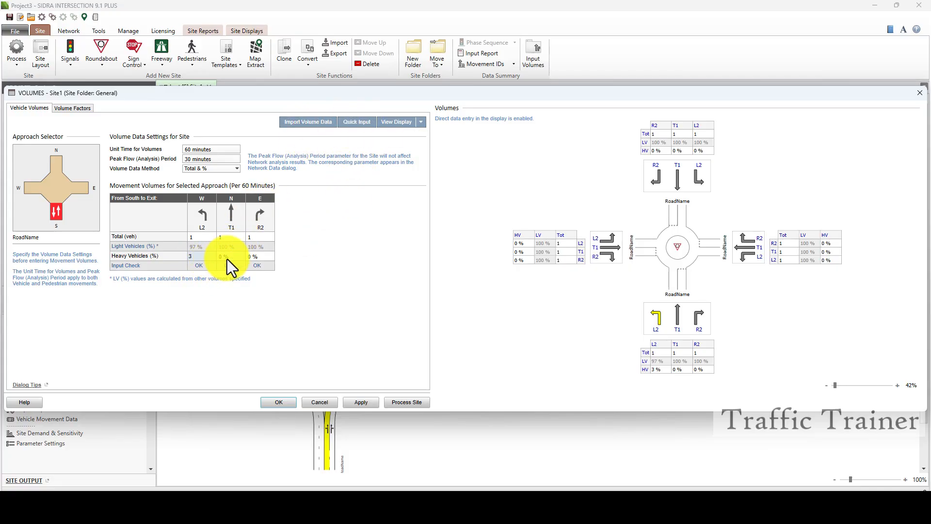
pyautogui.click(345, 123)
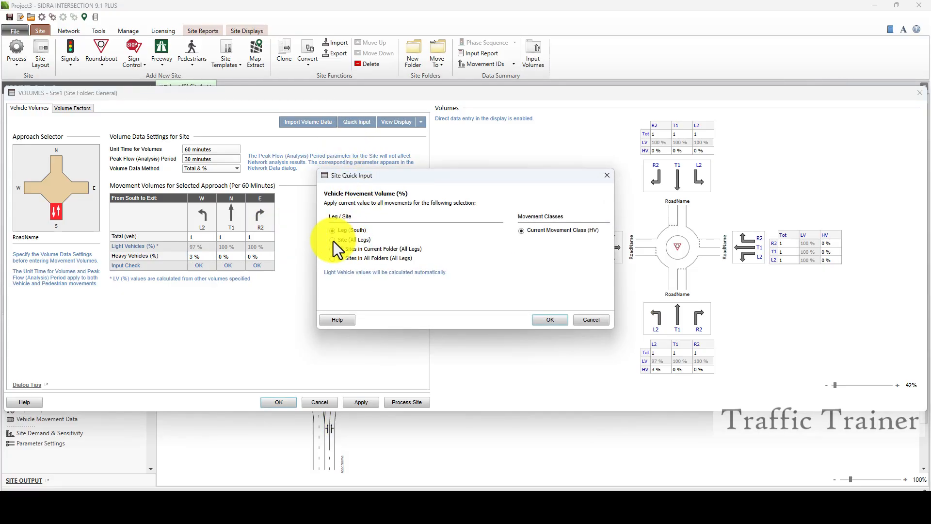
pyautogui.click(544, 319)
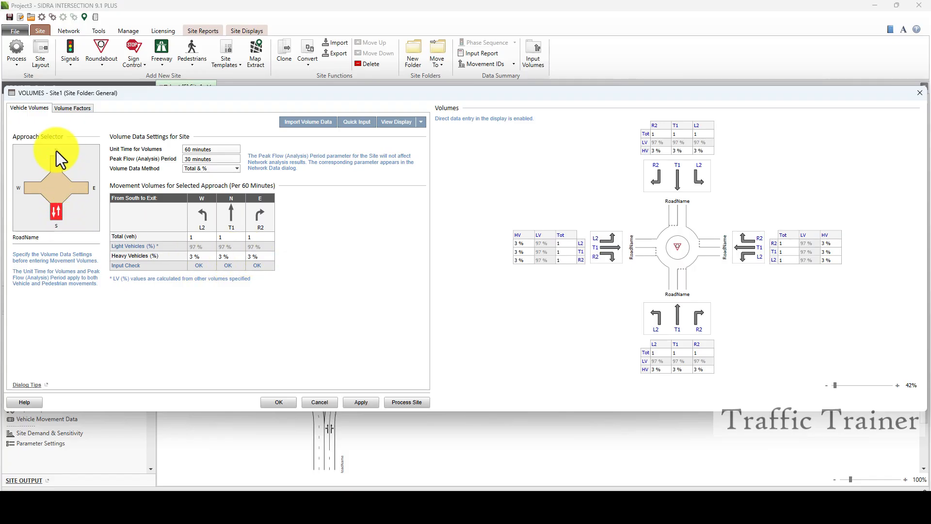
pyautogui.click(57, 163)
pyautogui.click(79, 185)
pyautogui.click(28, 191)
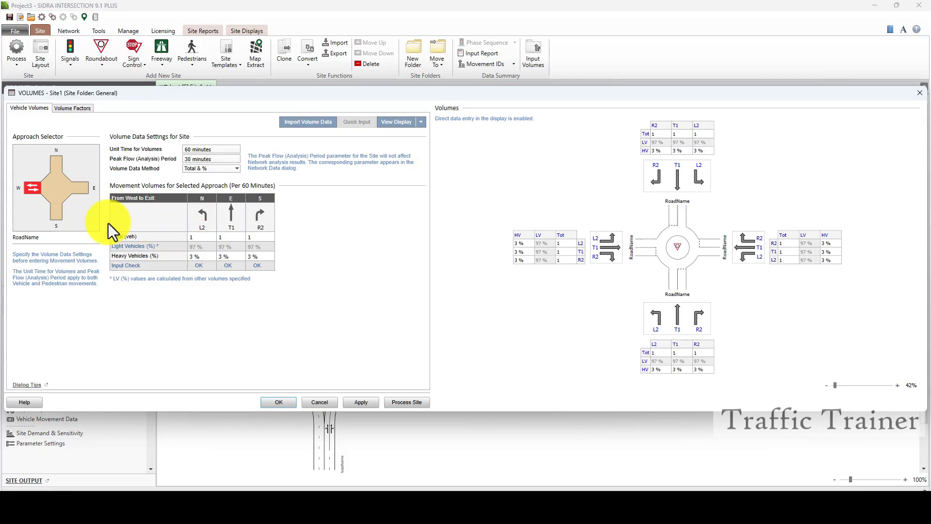
# Step: Enter and apply the south approach's total volumes: L2 420, T1 600 and R2 125 vehicles
pyautogui.click(57, 213)
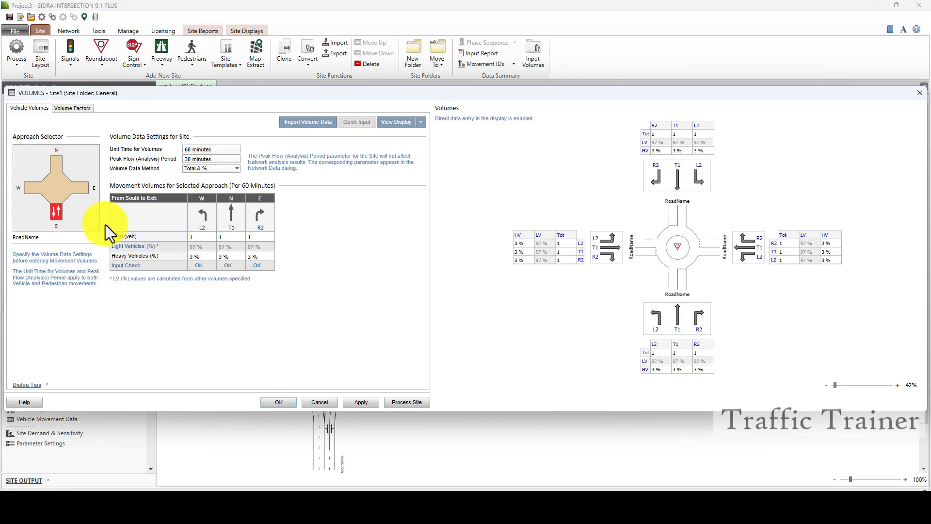
pyautogui.click(197, 237)
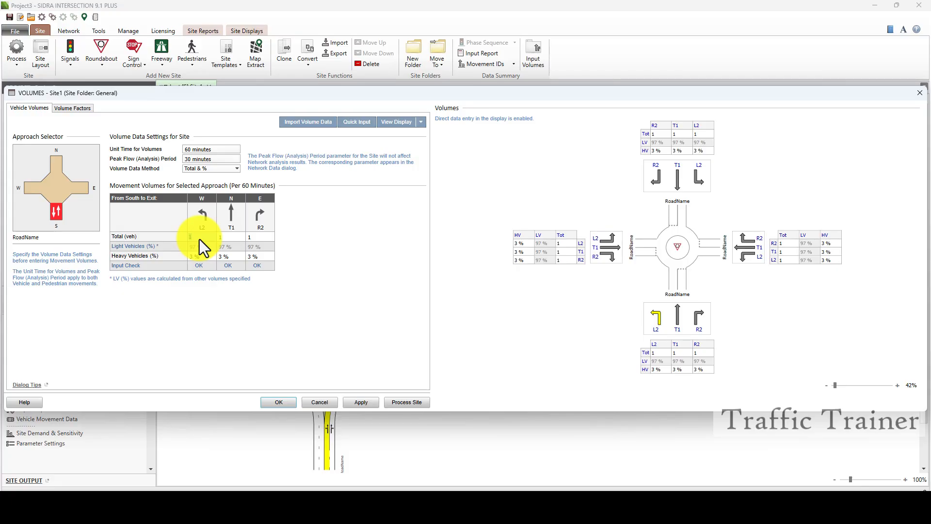
pyautogui.write('20')
pyautogui.press('Tab')
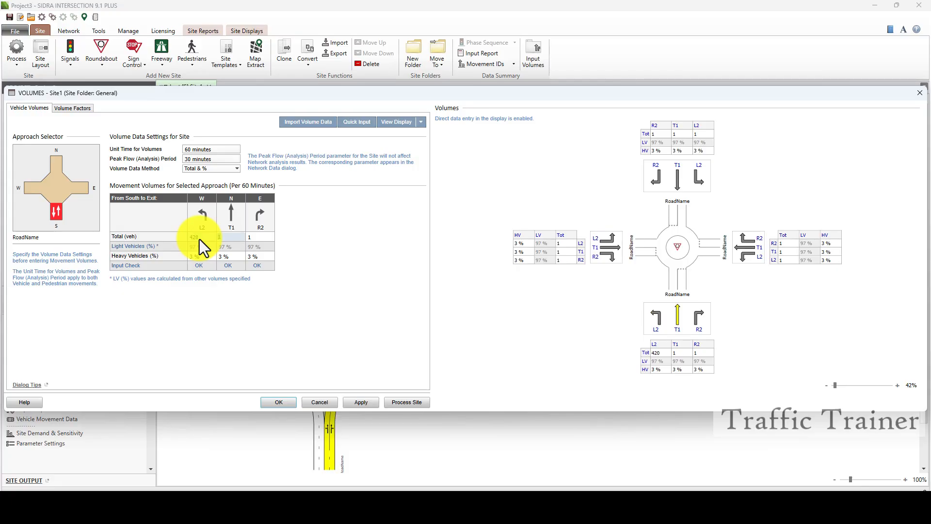
pyautogui.write('600')
pyautogui.press('Tab')
pyautogui.write('125')
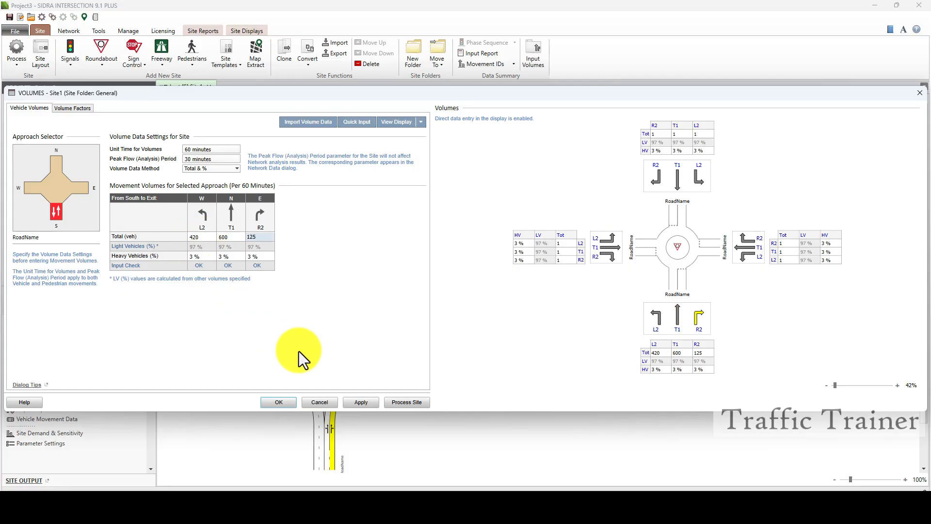
pyautogui.click(358, 402)
# Step: Enter and apply the east approach's total volumes: L2 480, T1 660 and R2 75 vehicles
pyautogui.click(81, 187)
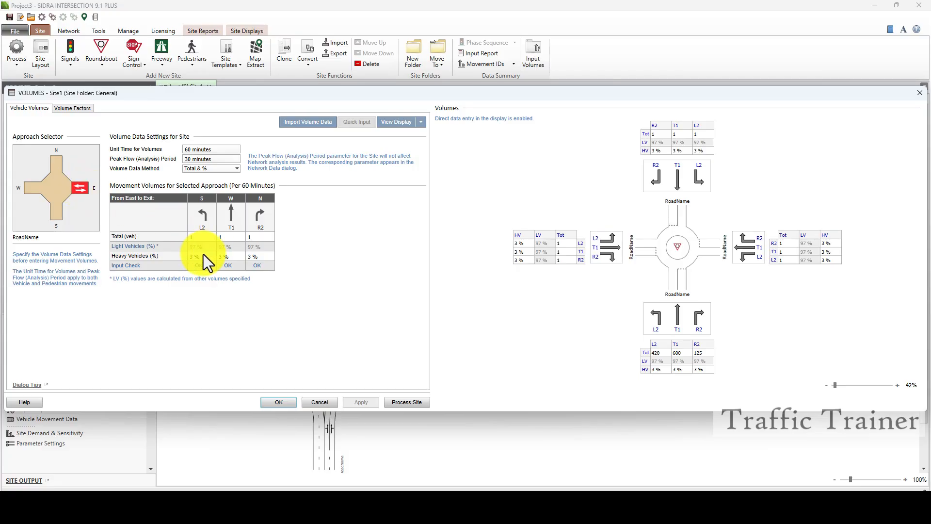
pyautogui.click(196, 237)
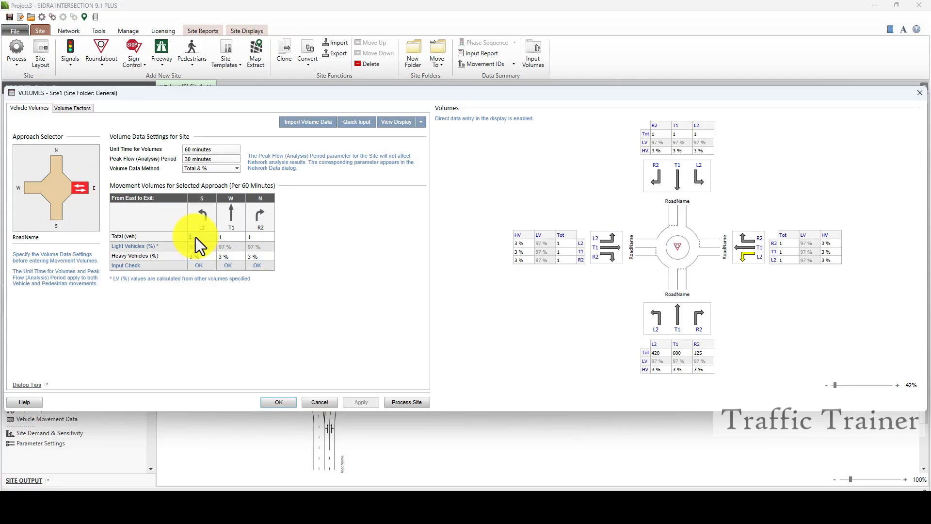
pyautogui.write('480')
pyautogui.press('Tab')
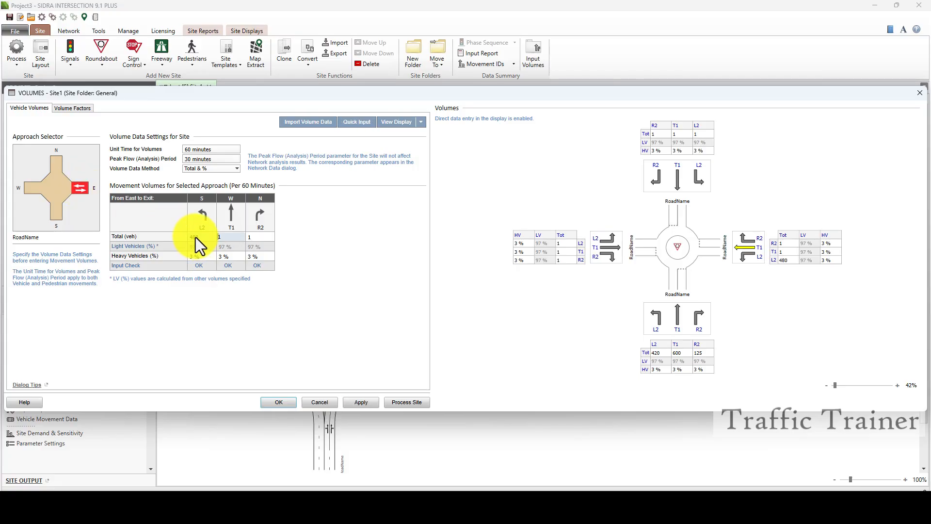
pyautogui.write('660')
pyautogui.press('Tab')
pyautogui.write('75')
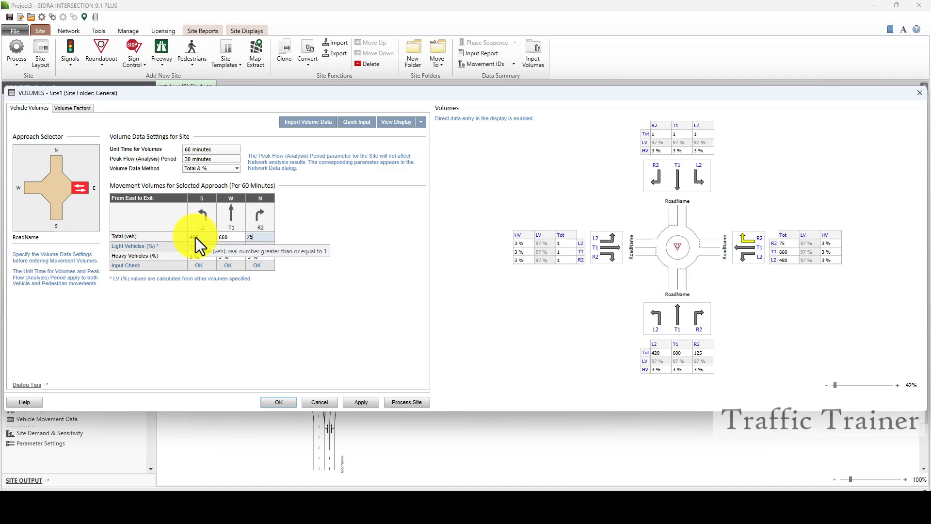
pyautogui.click(363, 403)
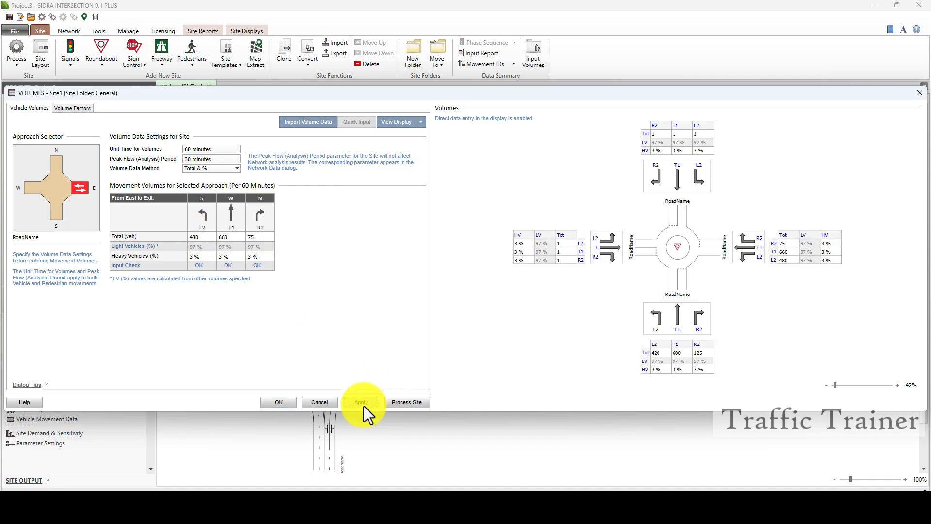
# Step: Enter and apply the north approach's total volumes: L2 411, T1 710 and R2 100 vehicles
pyautogui.click(56, 162)
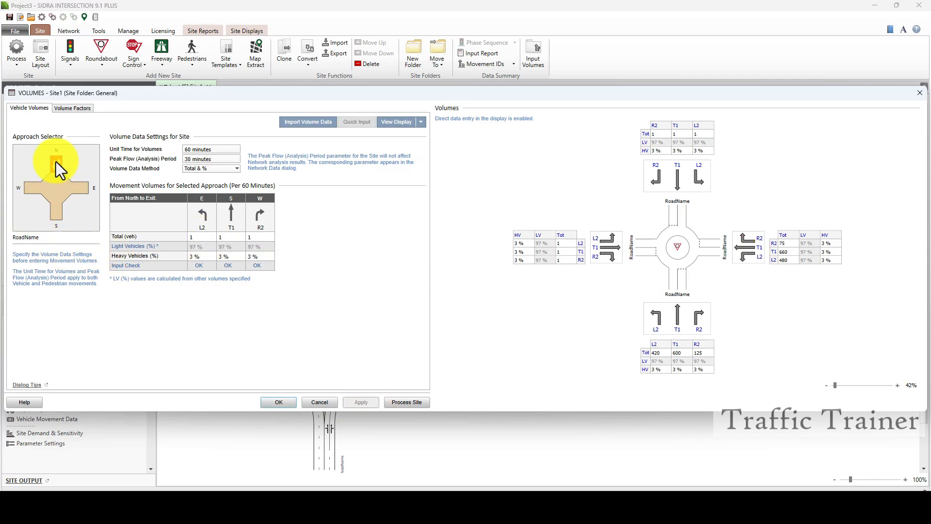
pyautogui.click(194, 236)
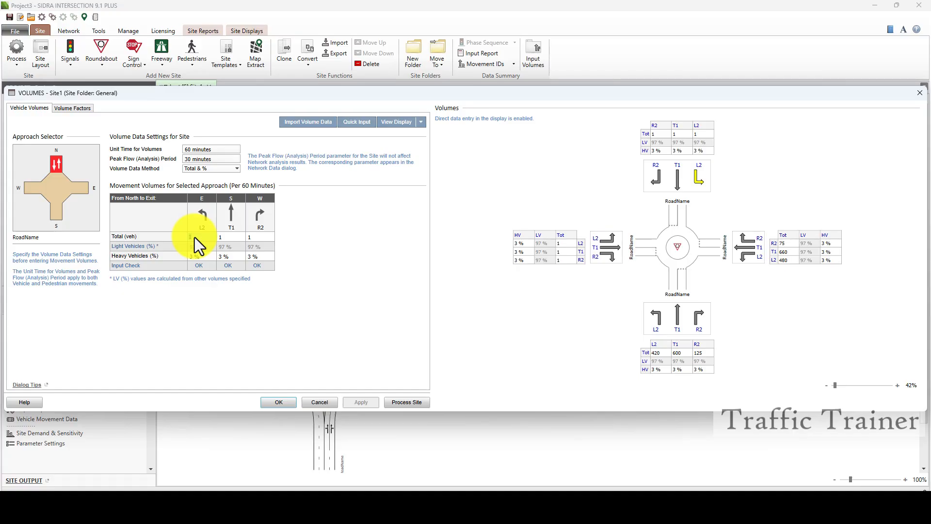
pyautogui.write('411')
pyautogui.press('Tab')
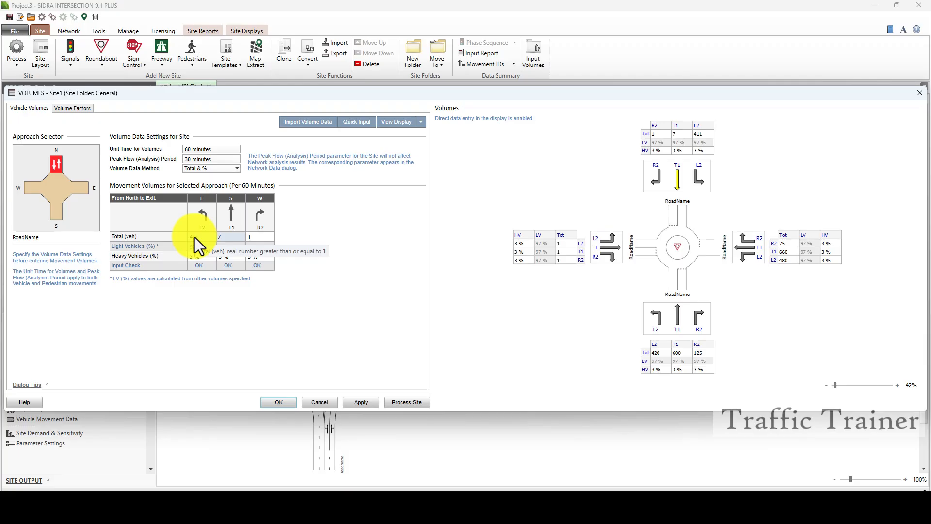
pyautogui.write('10')
pyautogui.press('Tab')
pyautogui.write('100')
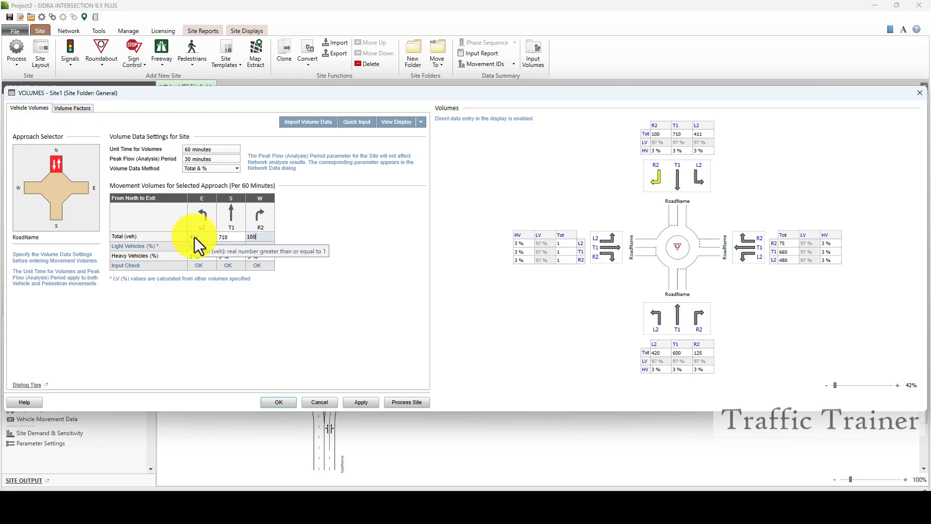
pyautogui.click(359, 400)
pyautogui.click(351, 402)
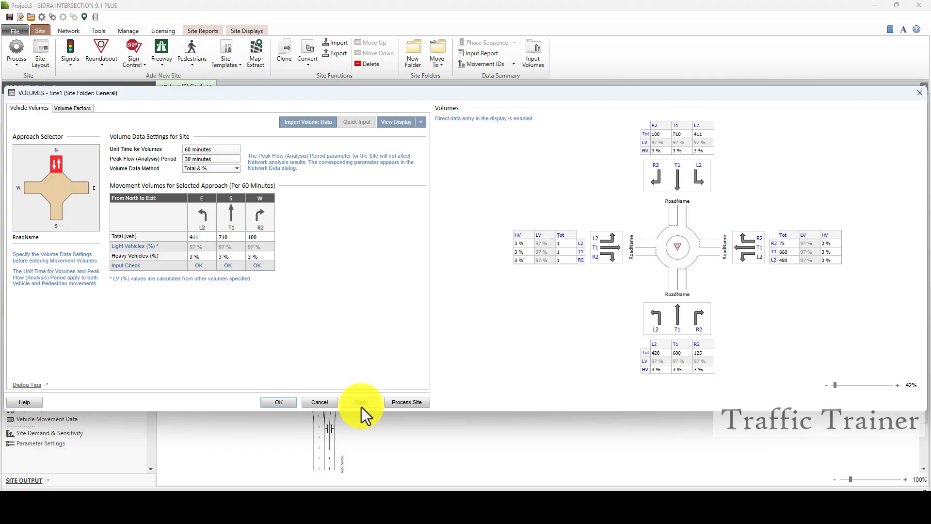
# Step: Enter and apply the west approach's total volumes: L2 417, T1 810 and R2 210 vehicles
pyautogui.click(32, 190)
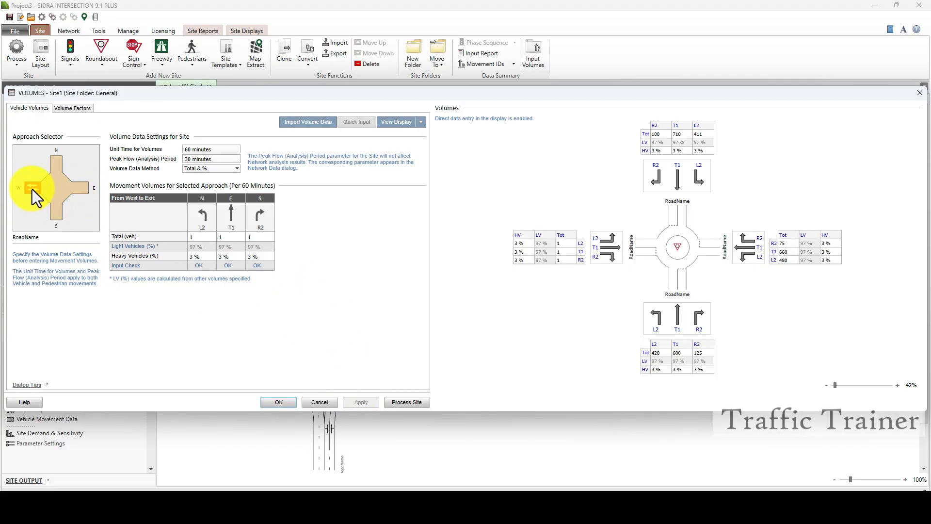
pyautogui.click(198, 235)
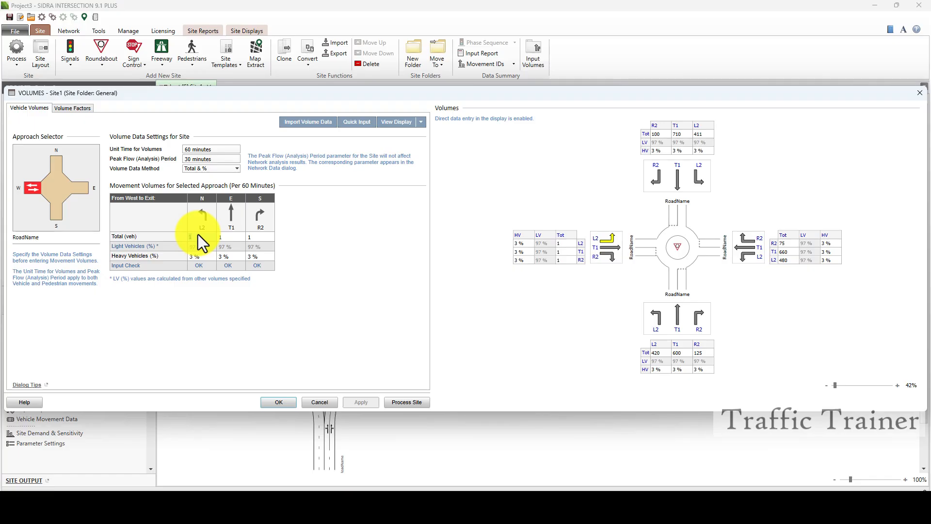
pyautogui.write('417')
pyautogui.press('Tab')
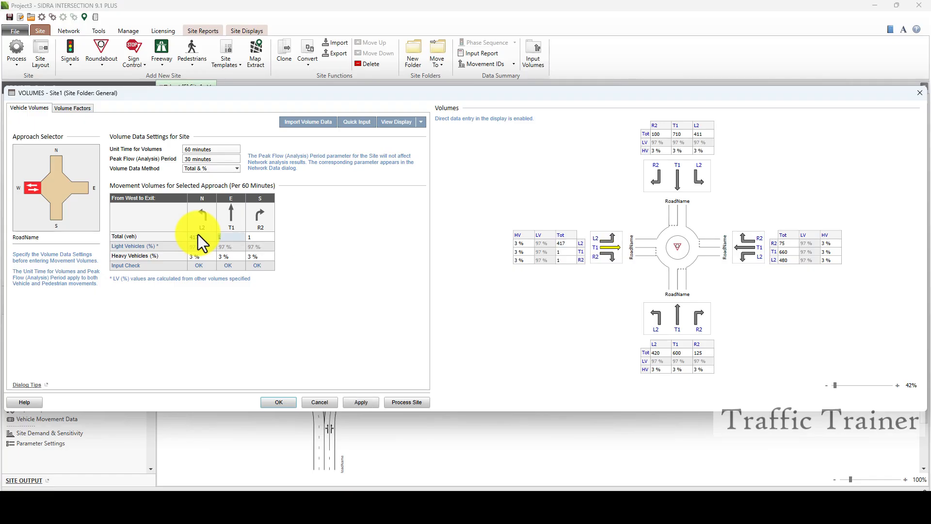
pyautogui.write('810')
pyautogui.press('Tab')
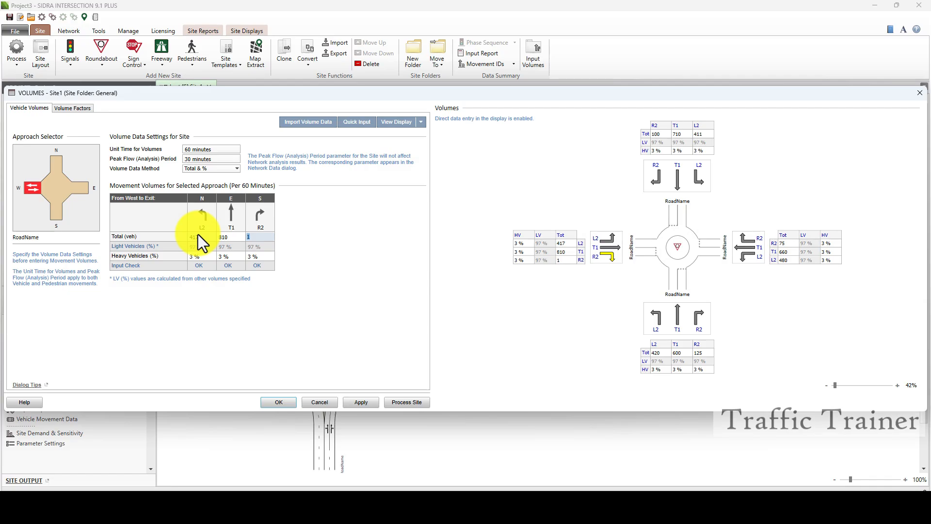
pyautogui.write('210')
pyautogui.click(359, 403)
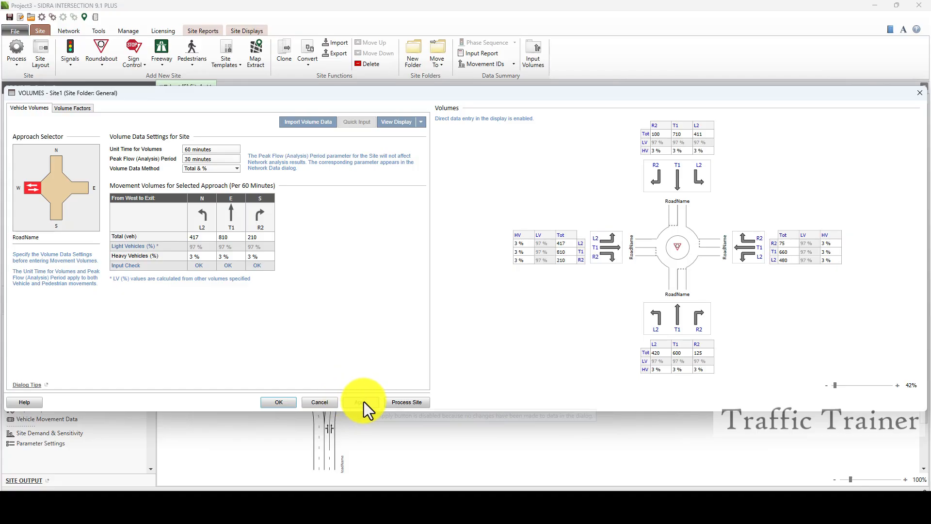
# Step: Process the site, dismiss the diagnostics notice, and create the Movement Summary report
pyautogui.click(405, 402)
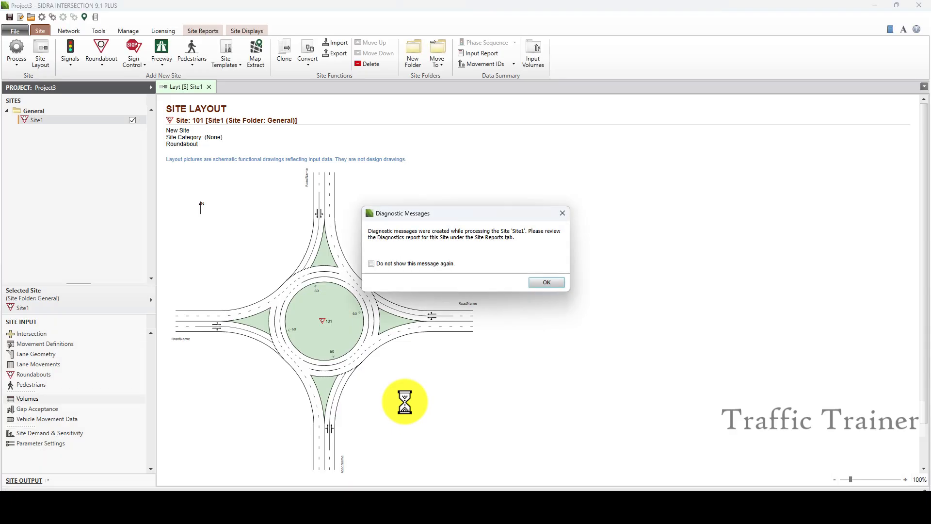
pyautogui.click(547, 282)
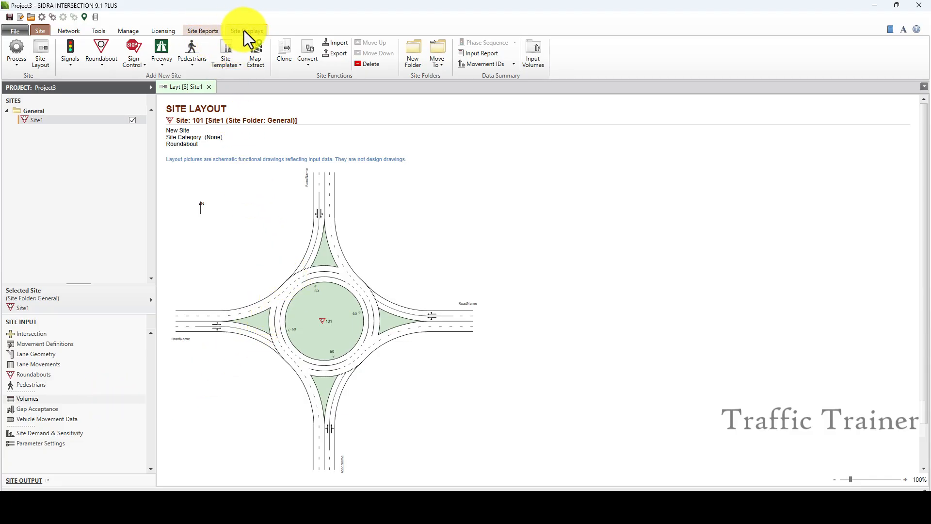
pyautogui.click(210, 30)
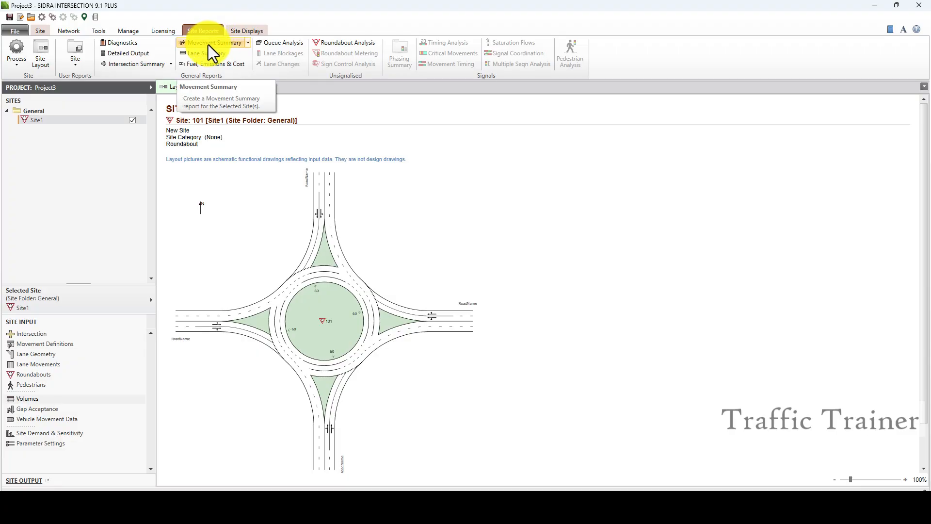
pyautogui.click(208, 44)
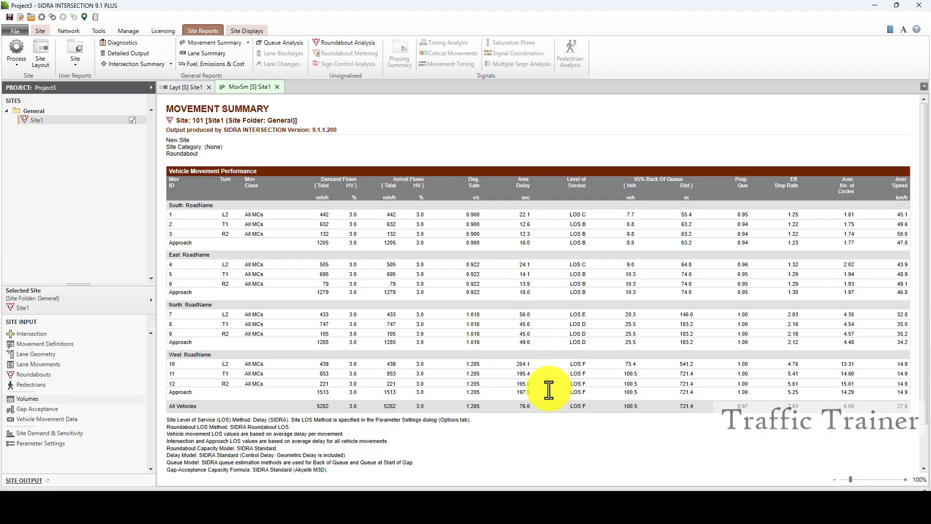
# Step: Examine the west approach's average delay and level of service in the Movement Summary
pyautogui.moveTo(517, 398); pyautogui.dragTo(530, 397)
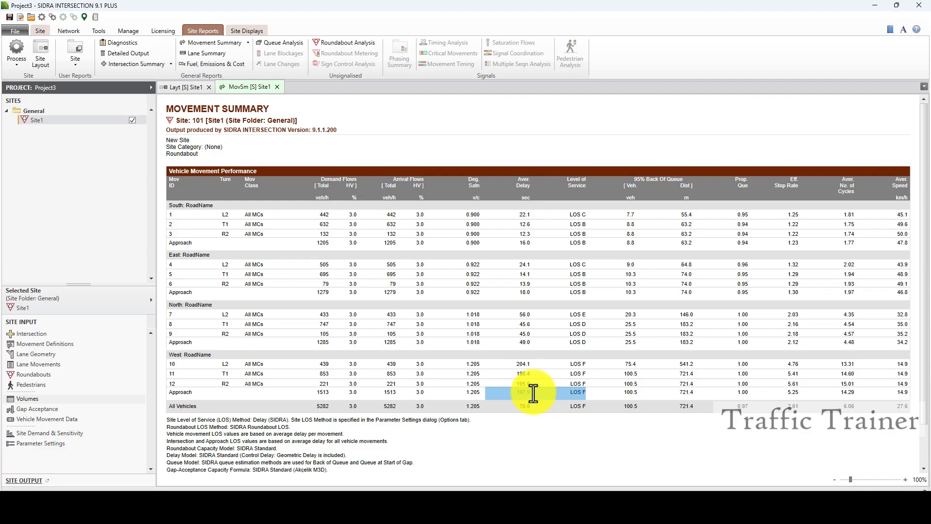
pyautogui.click(589, 394)
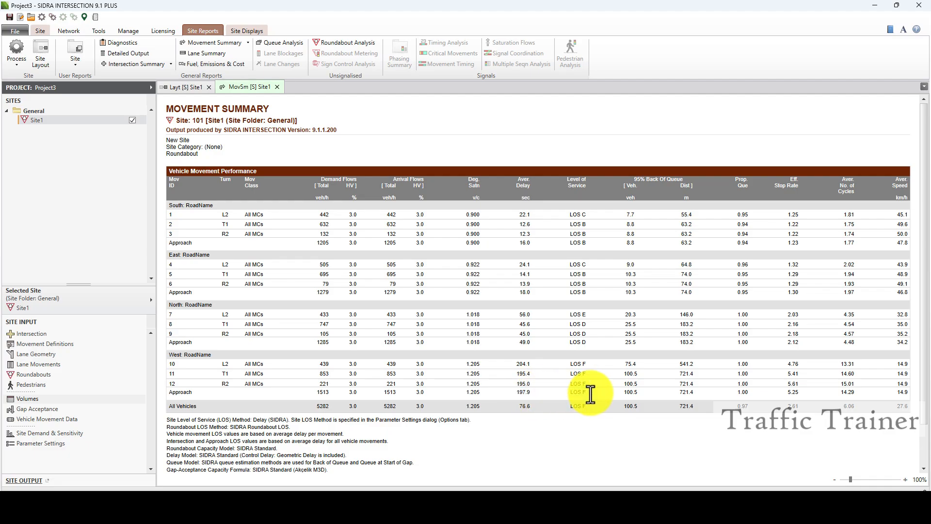
pyautogui.moveTo(167, 355); pyautogui.dragTo(229, 387)
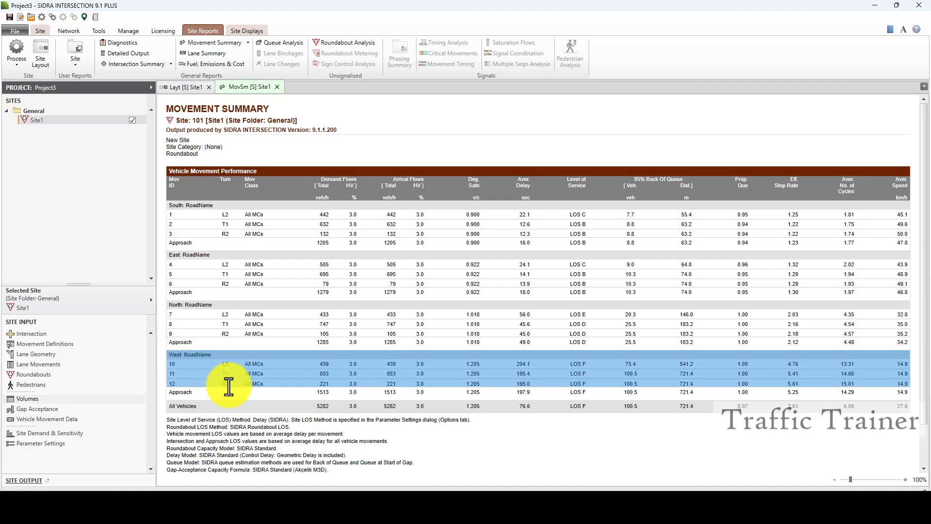
pyautogui.click(509, 388)
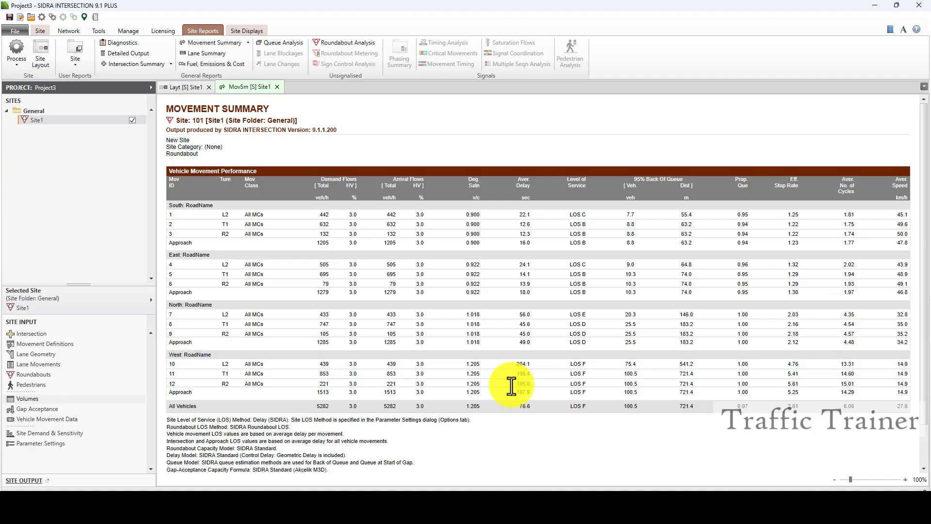
pyautogui.moveTo(513, 391); pyautogui.dragTo(591, 393)
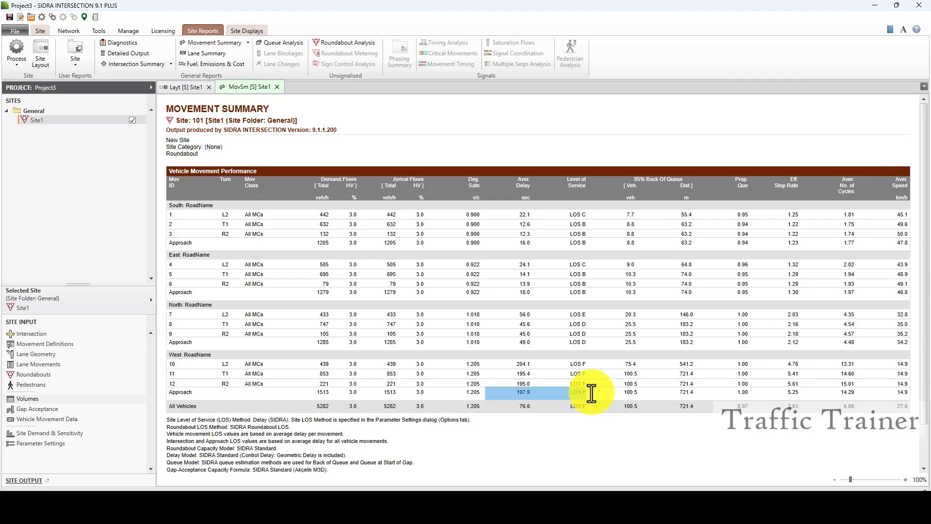
pyautogui.click(592, 394)
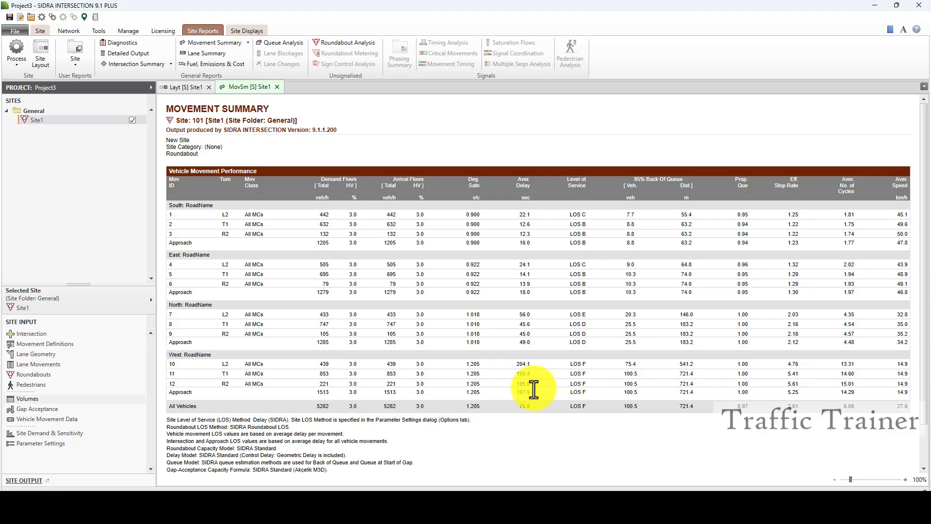
pyautogui.moveTo(515, 394); pyautogui.dragTo(534, 393)
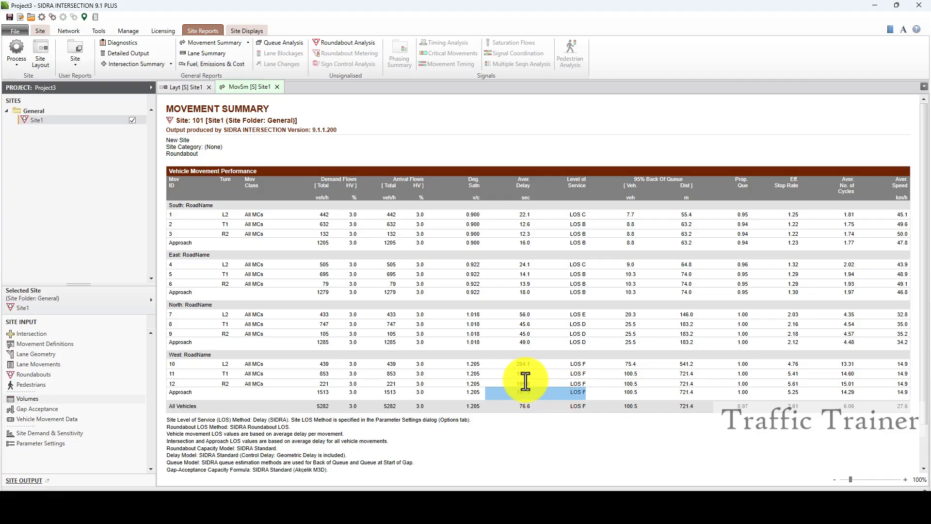
pyautogui.click(532, 387)
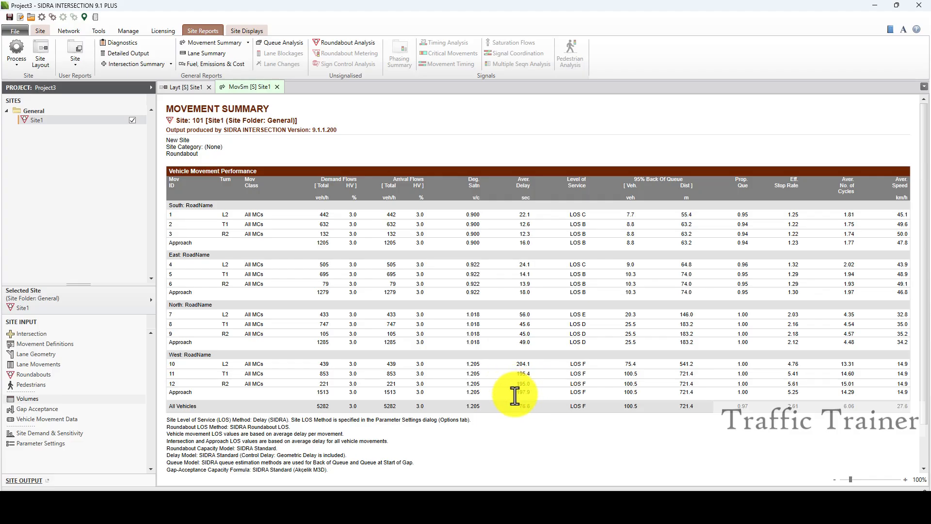
# Step: Examine the average delay and level of service for all vehicles at the roundabout
pyautogui.moveTo(244, 411); pyautogui.dragTo(704, 404)
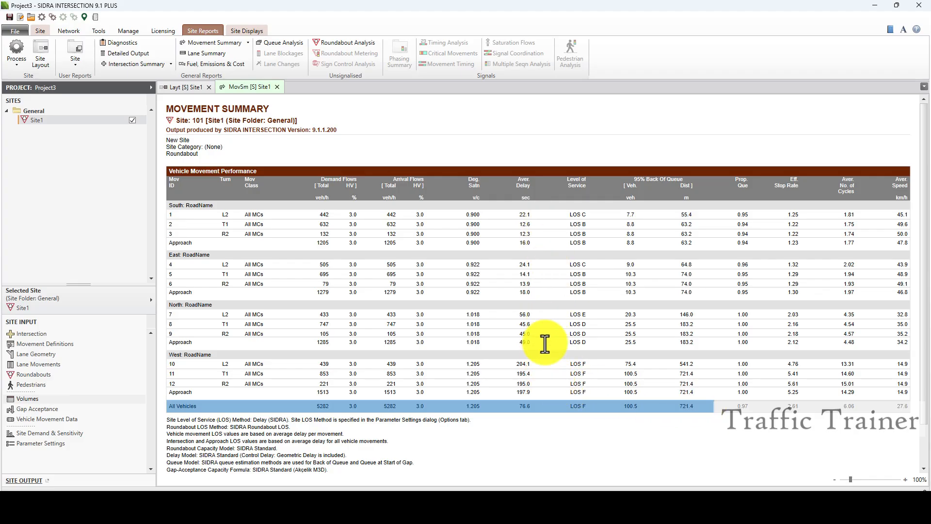
pyautogui.click(517, 410)
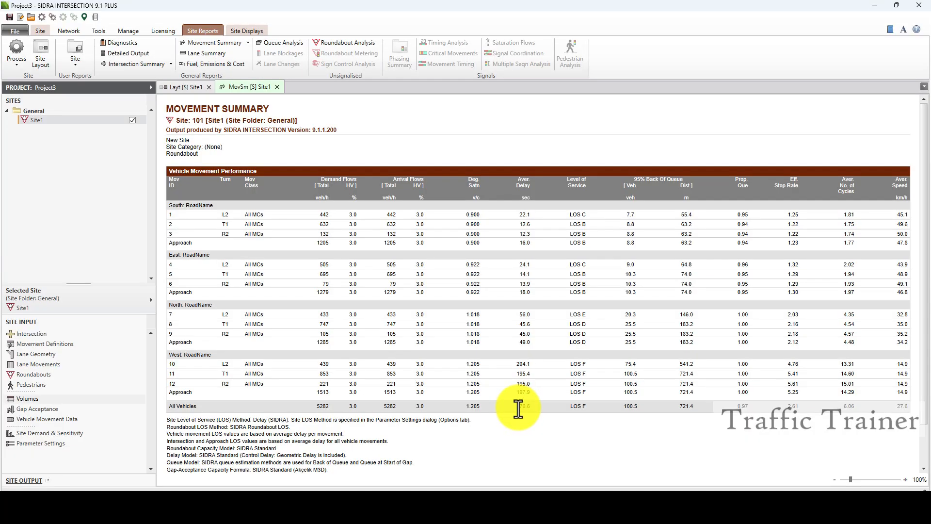
pyautogui.moveTo(527, 406); pyautogui.dragTo(604, 408)
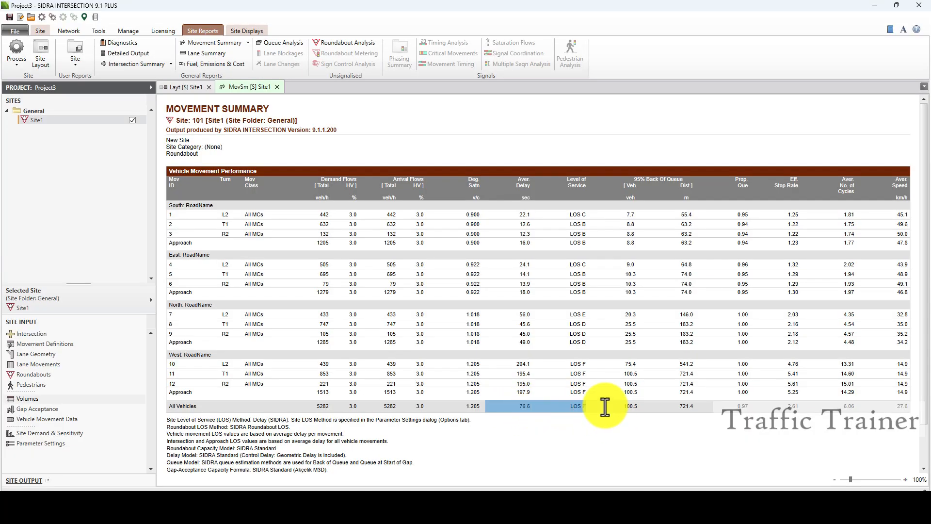